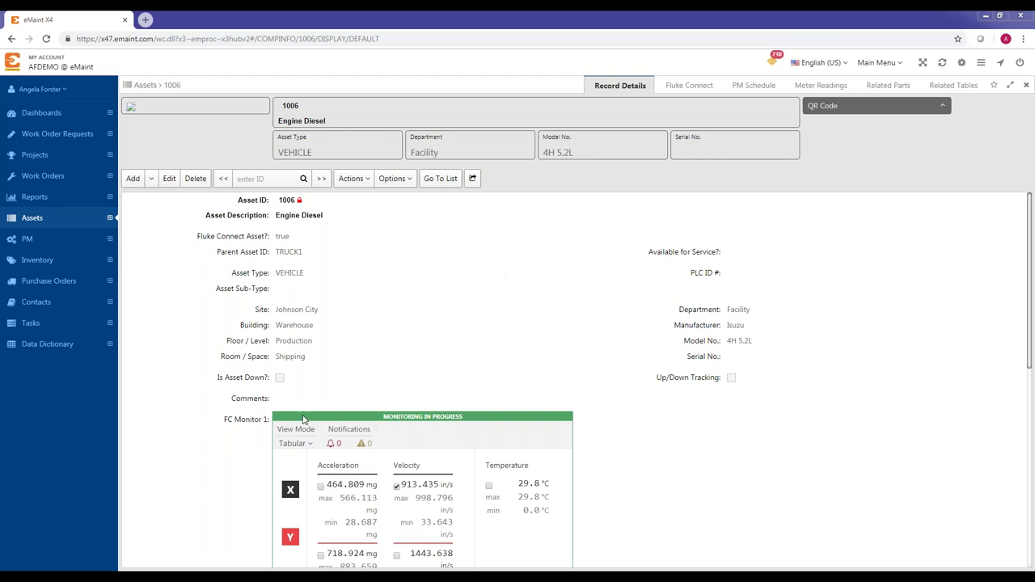
Step: Open the Default form of the Assets table for editing in the form designer
left_click(44, 91)
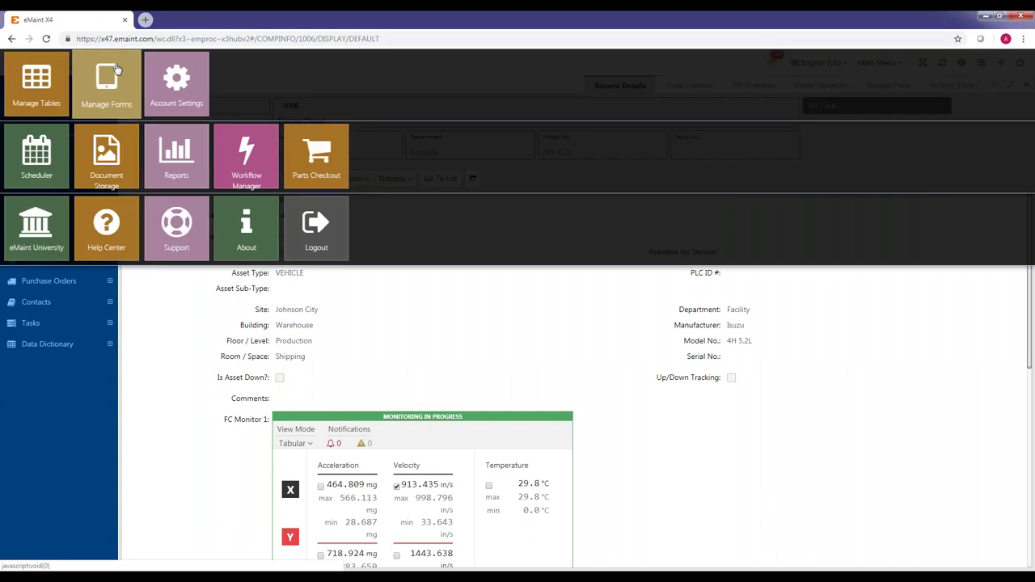
left_click(106, 81)
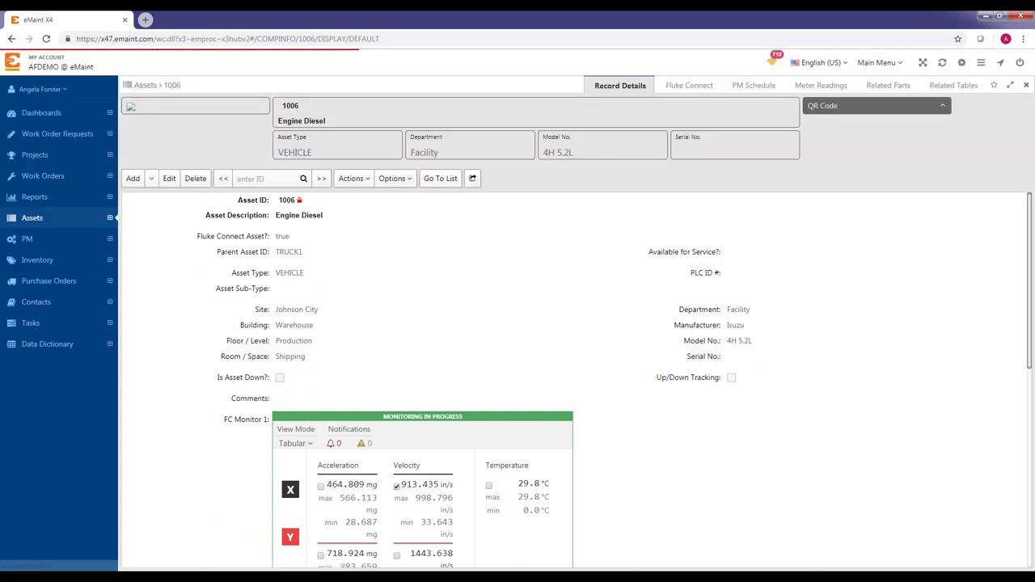
type("asset")
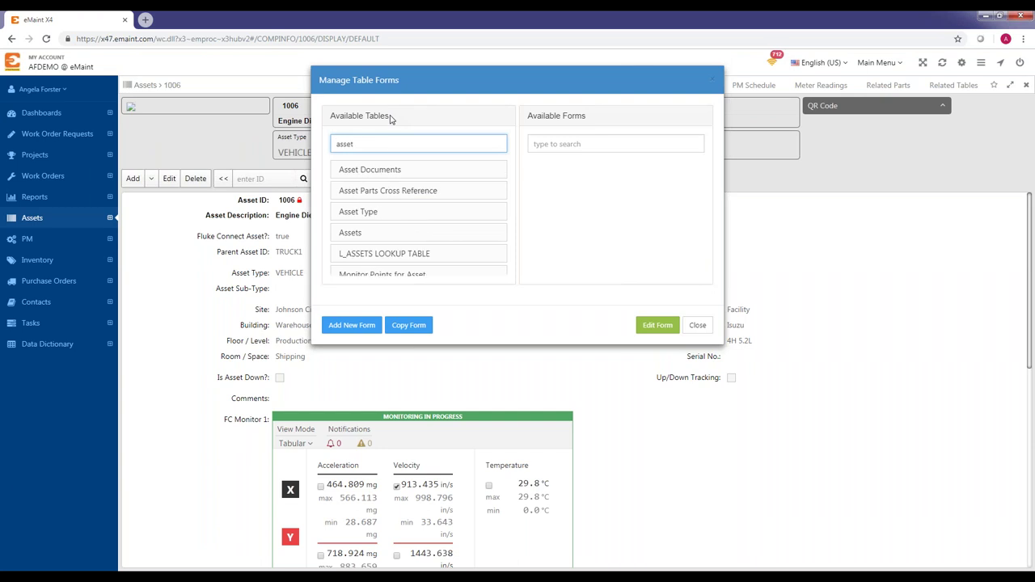
left_click(390, 234)
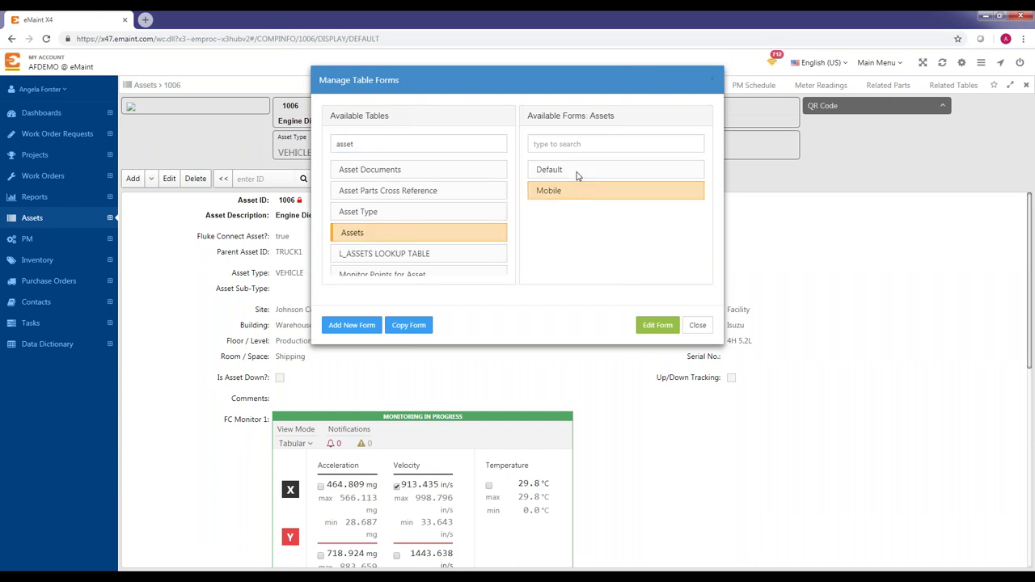
left_click(570, 170)
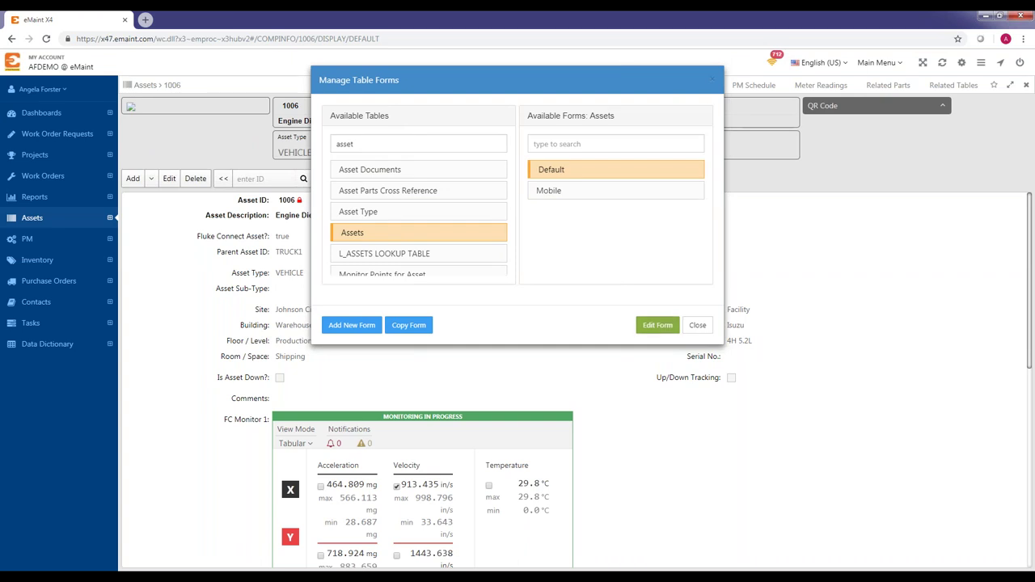
left_click(657, 325)
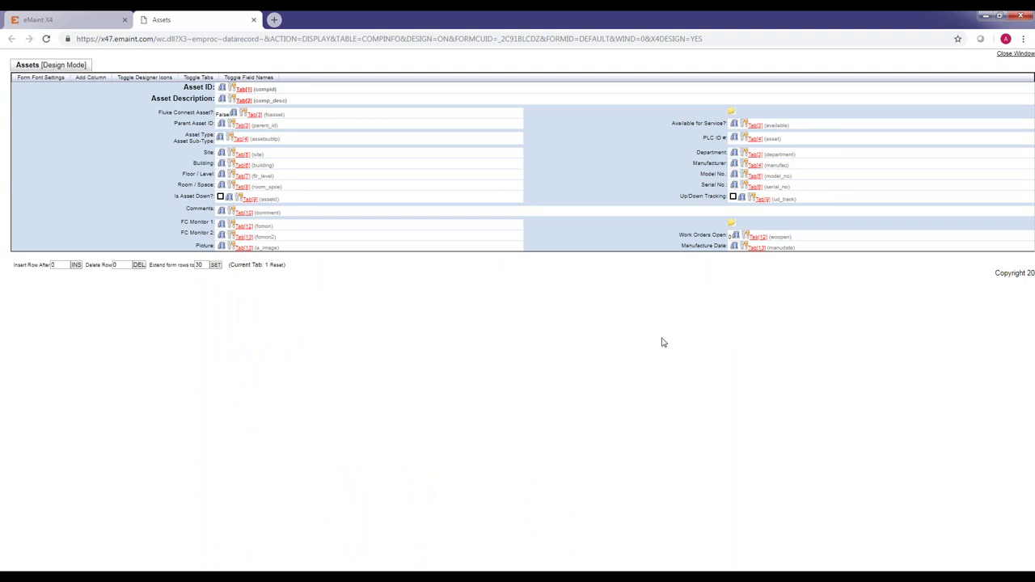
Step: Start a new field in the empty cell opposite FC Monitor 1, named FCCM4 with the description "Fluke Connect Feed"
left_click(732, 225)
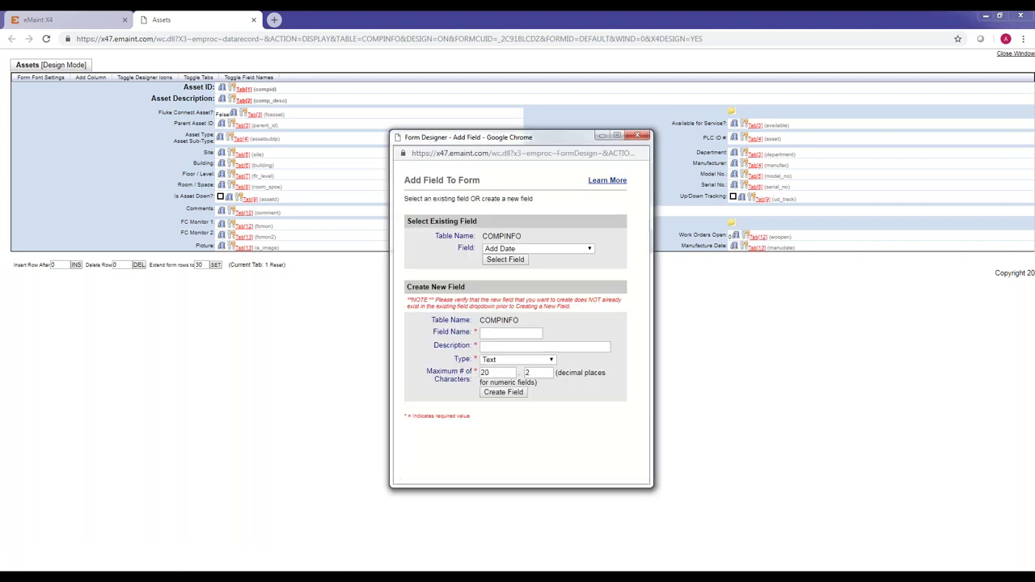
left_click(491, 333)
type("FCCM4")
left_click(500, 344)
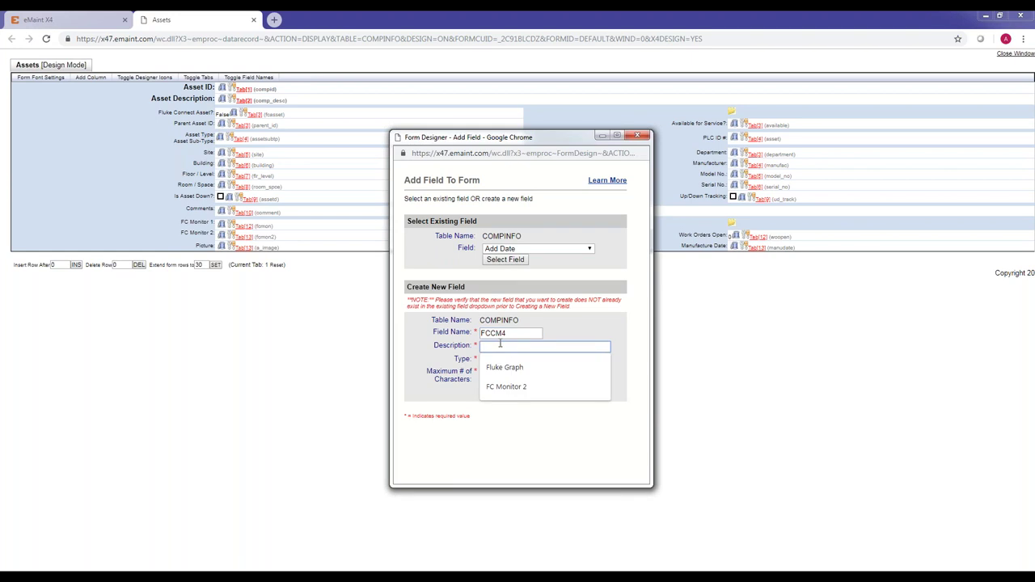
type("Fluke")
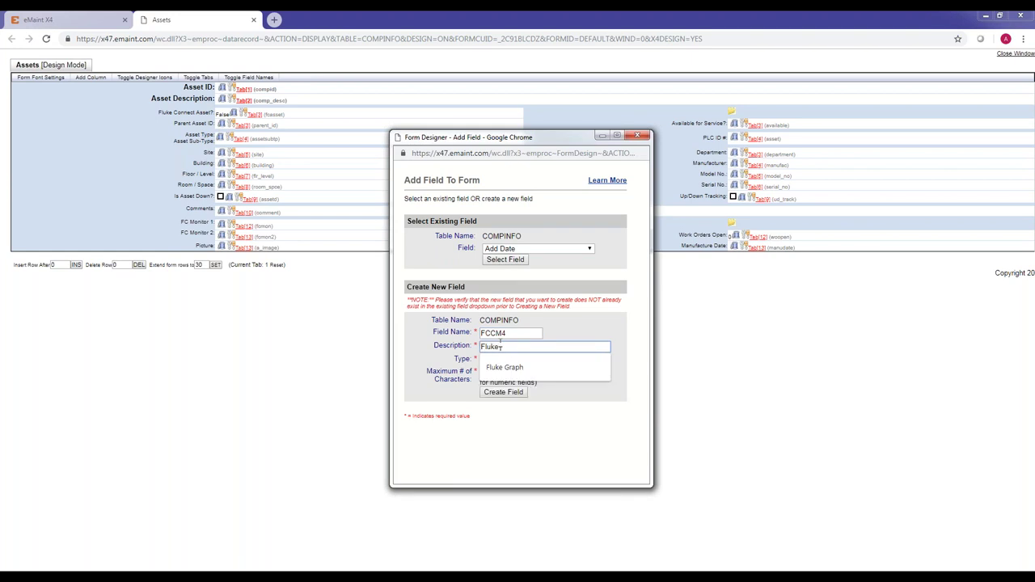
type(" Connect Feed")
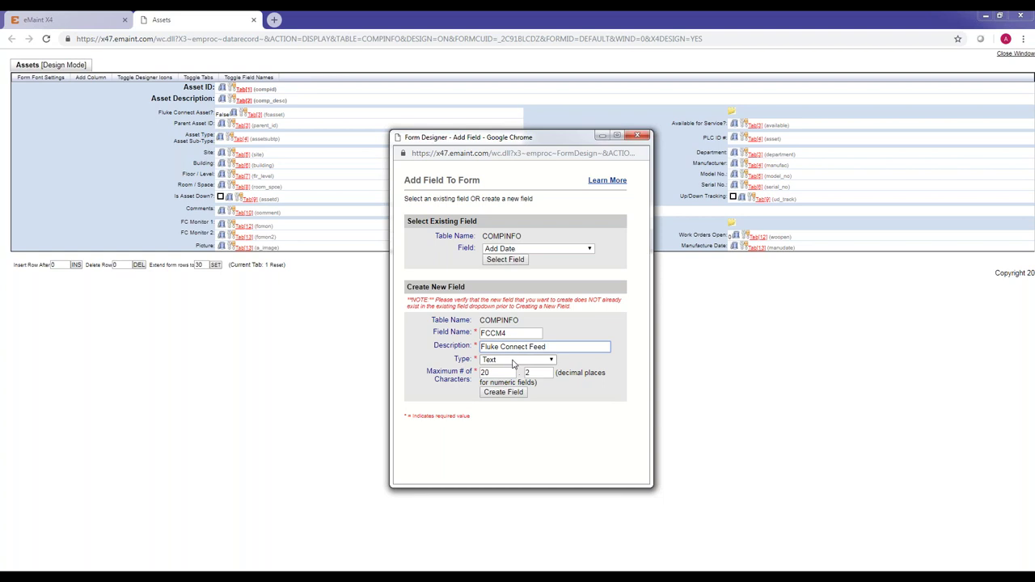
Step: Give the new field the Multi-Line Text type with a maximum of 4 characters and 0 decimal places, and create it
left_click(513, 364)
left_click(509, 378)
left_click(495, 372)
type("20")
key("BackSpace")
key("BackSpace")
type("4")
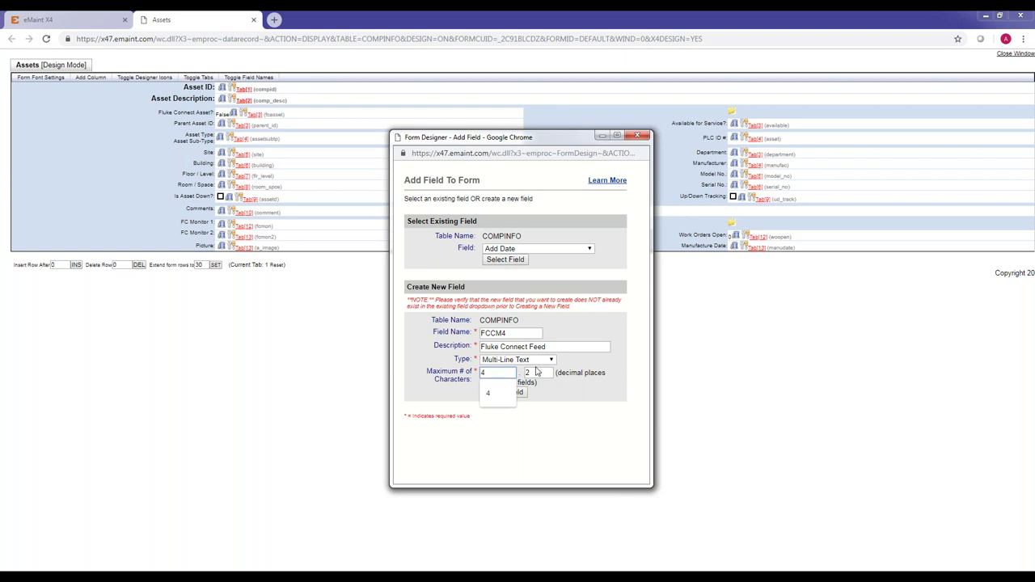
left_click(527, 372)
key("BackSpace")
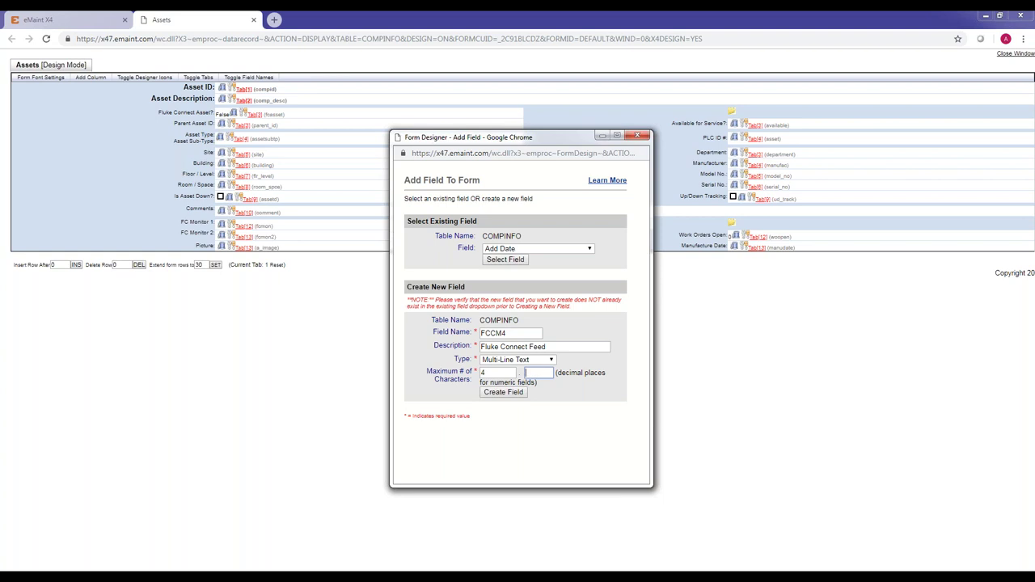
type("0")
left_click(502, 393)
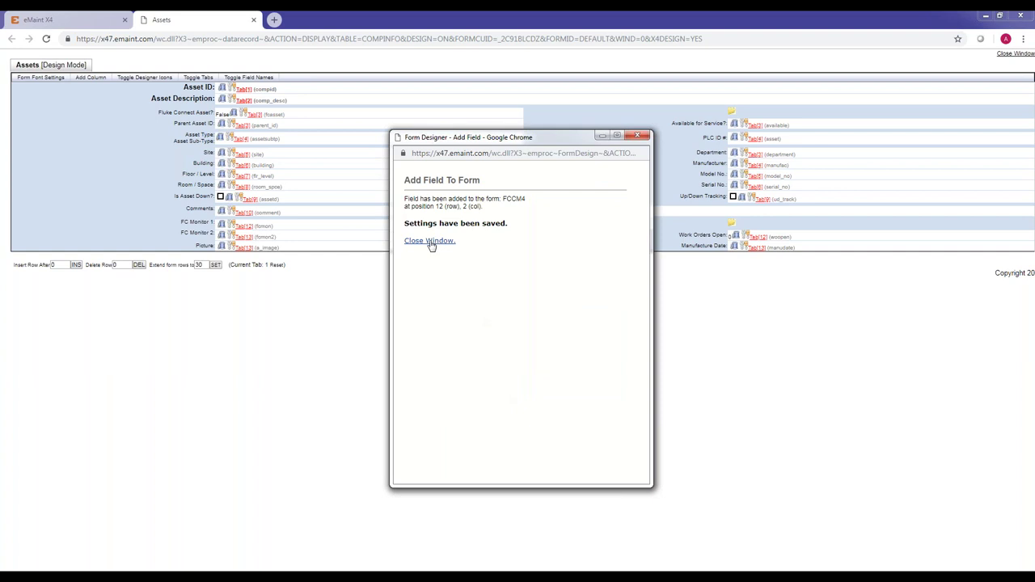
left_click(431, 242)
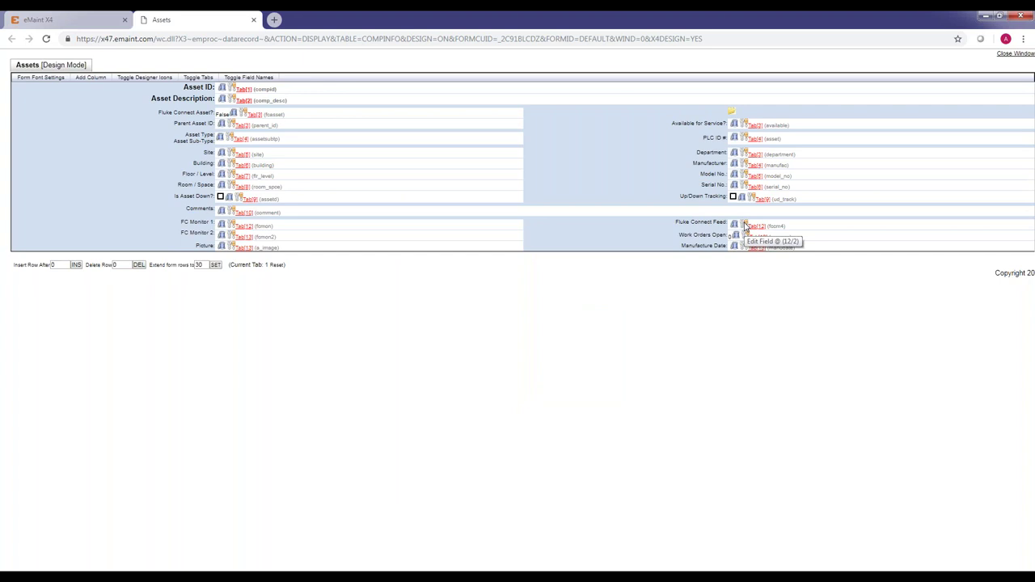
Step: Set the Fluke Connect Feed field's behavior to Fluke Condition Monitoring, save it and leave the form designer
left_click(745, 226)
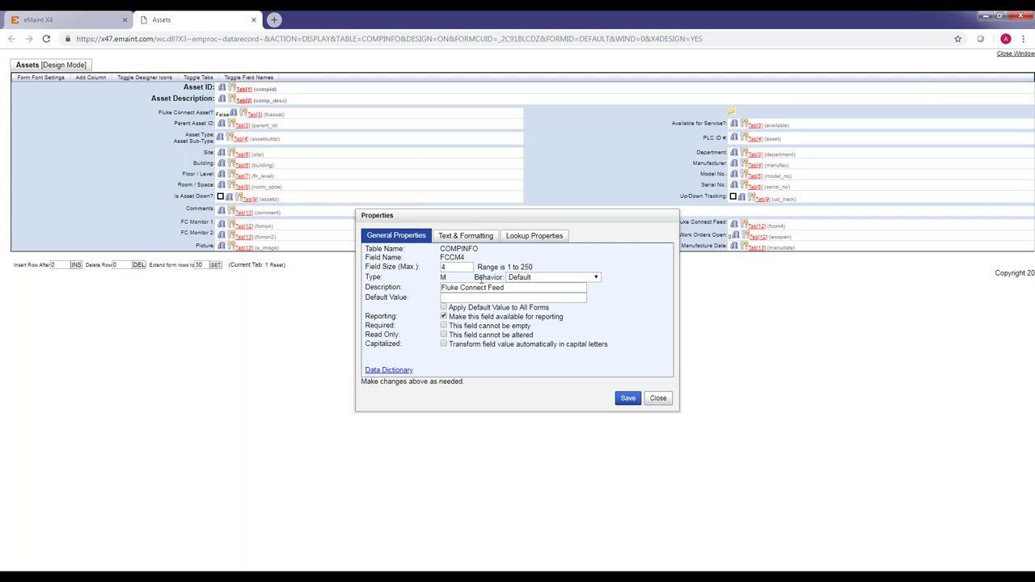
left_click(529, 277)
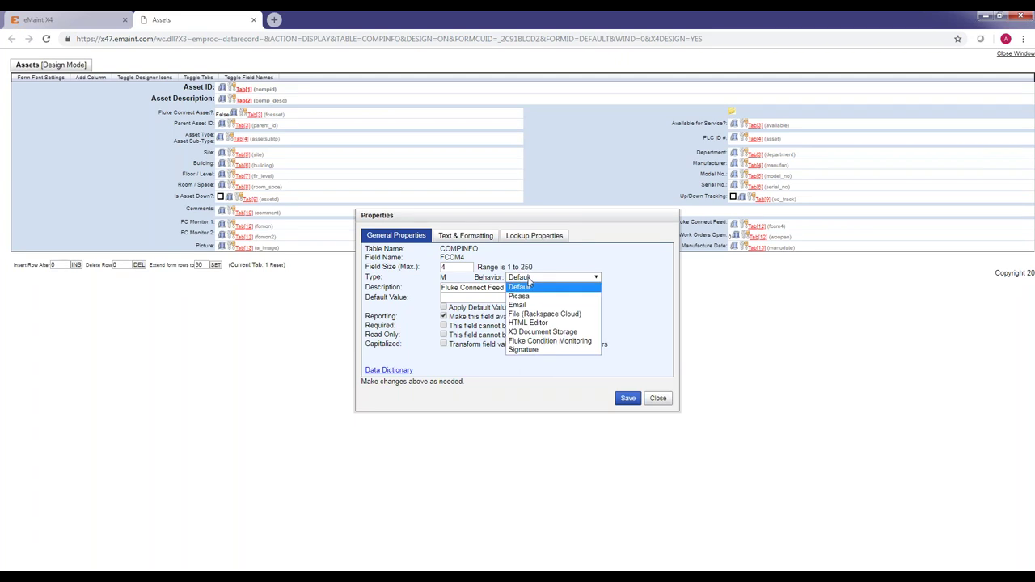
left_click(532, 343)
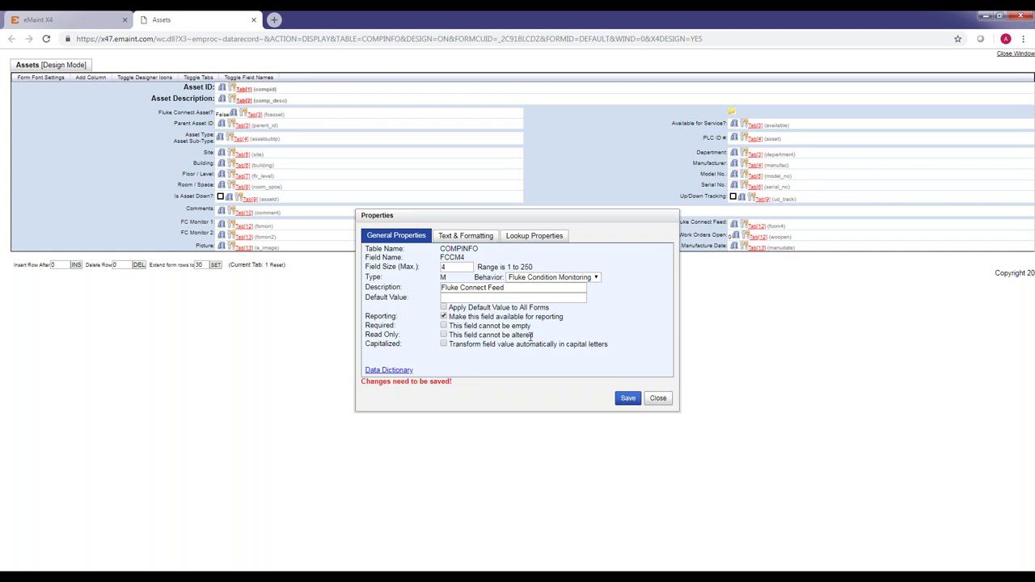
left_click(629, 401)
left_click(662, 400)
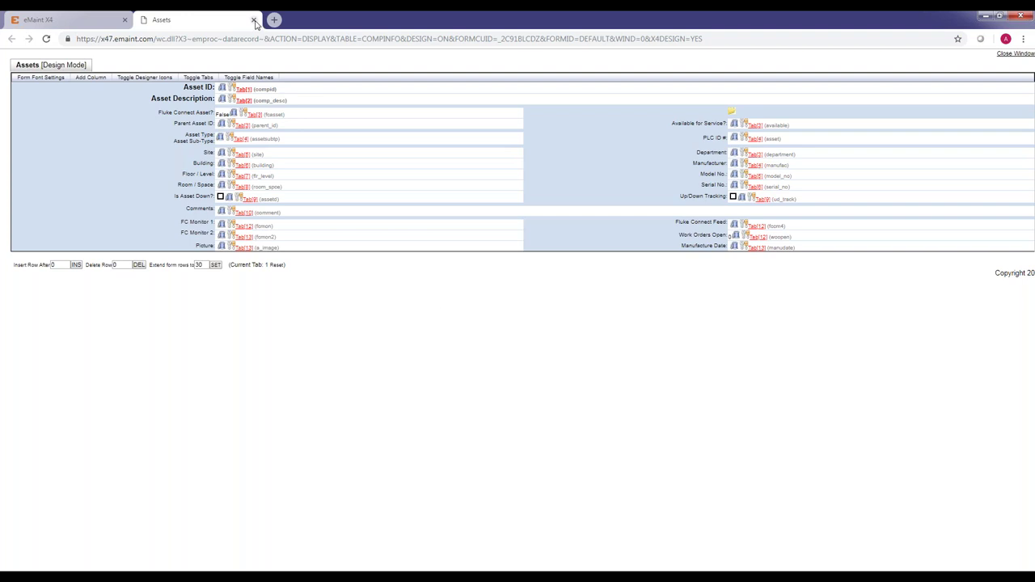
left_click(254, 20)
left_click(698, 326)
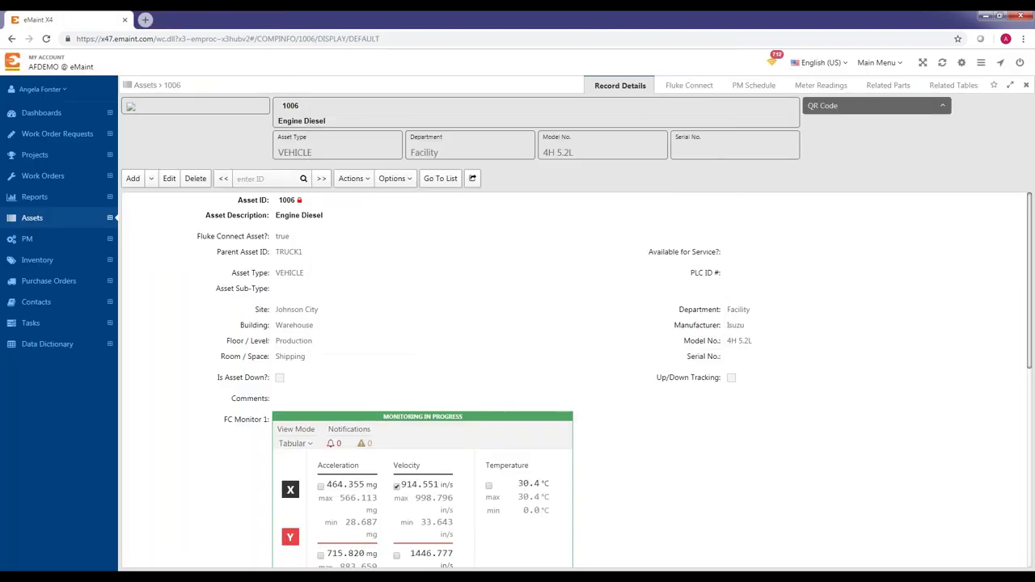
left_click(170, 180)
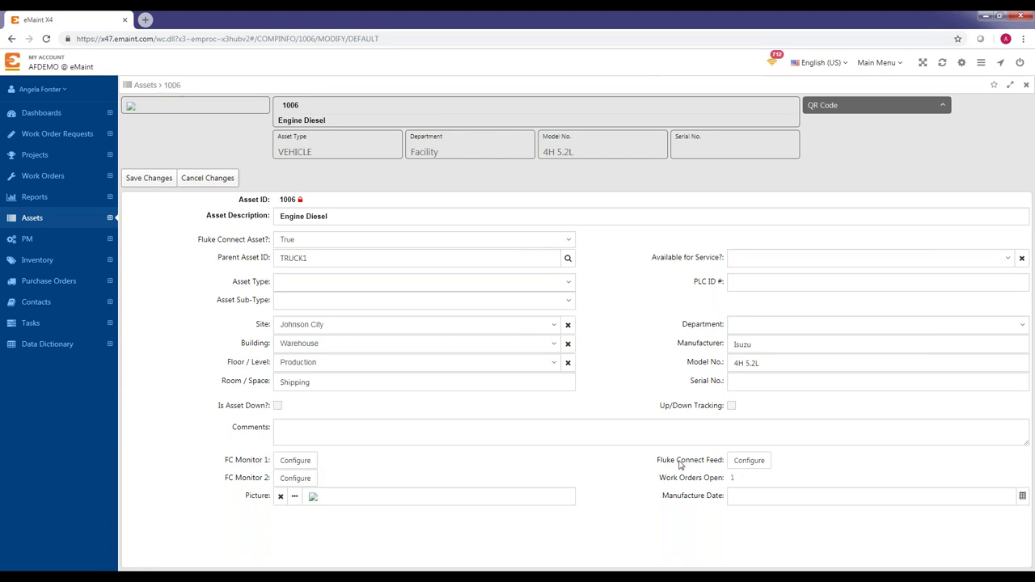
left_click(741, 464)
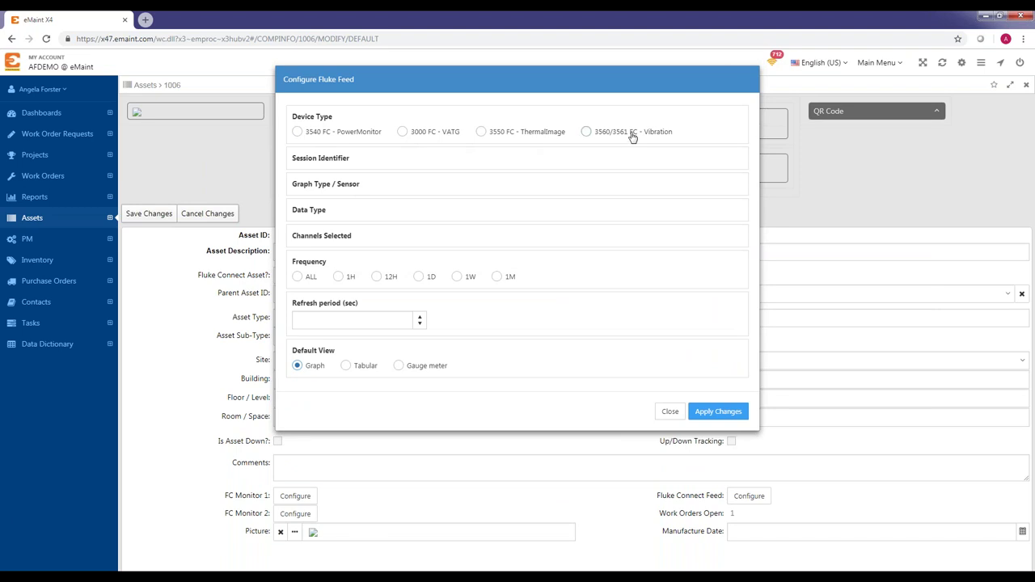
left_click(587, 132)
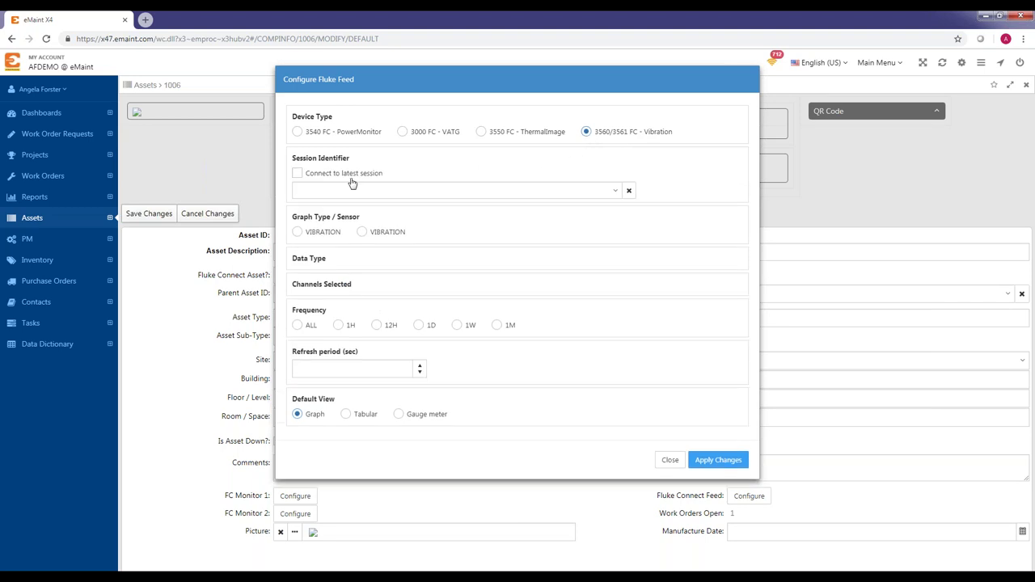
left_click(376, 192)
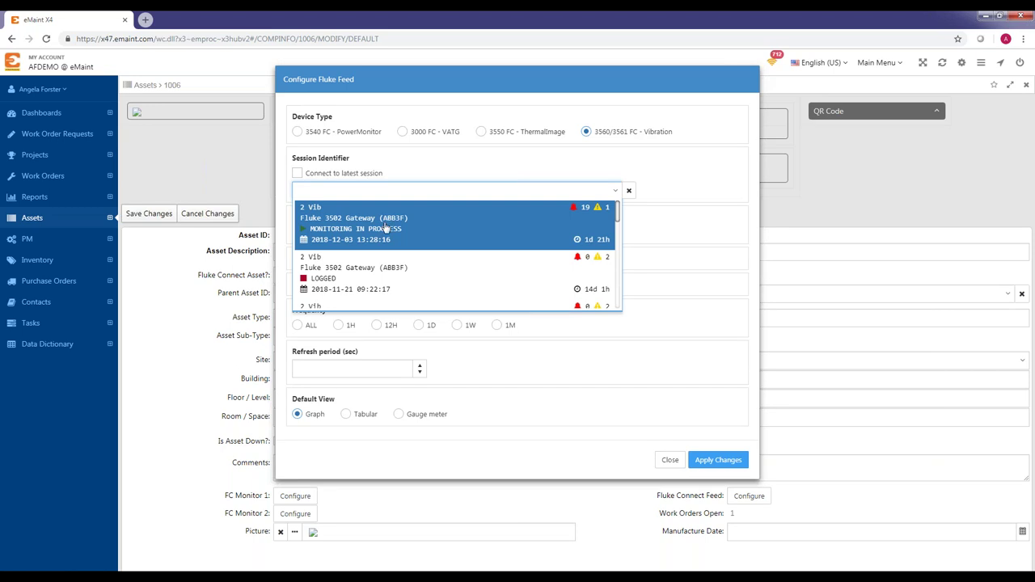
scroll(394, 260, "down", 5)
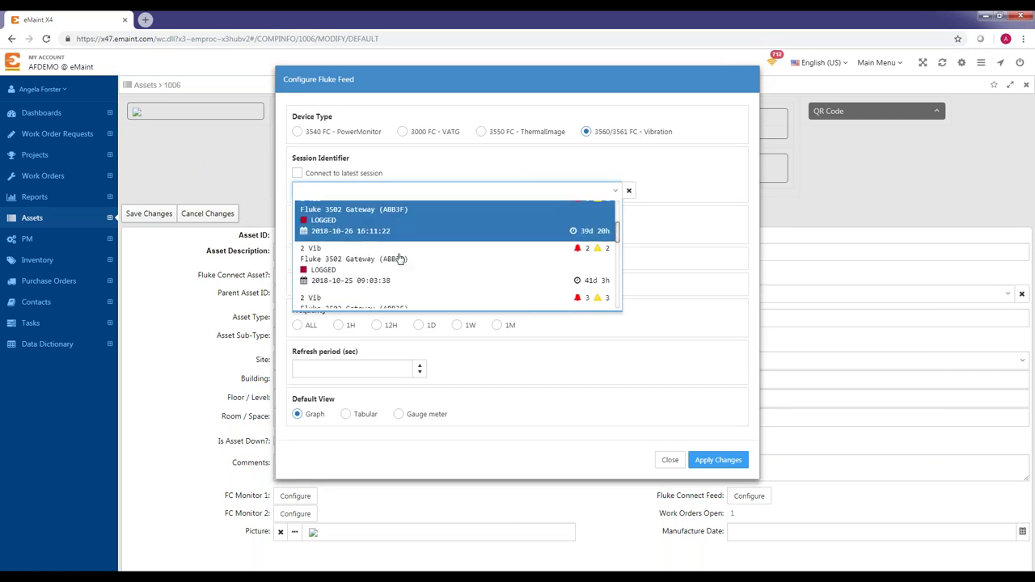
scroll(399, 259, "up", 5)
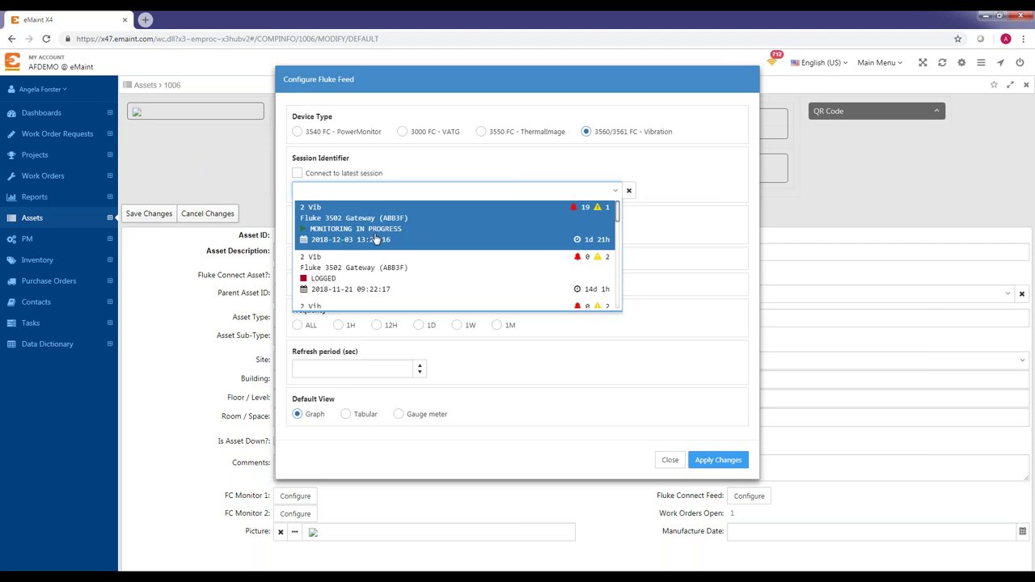
left_click(376, 239)
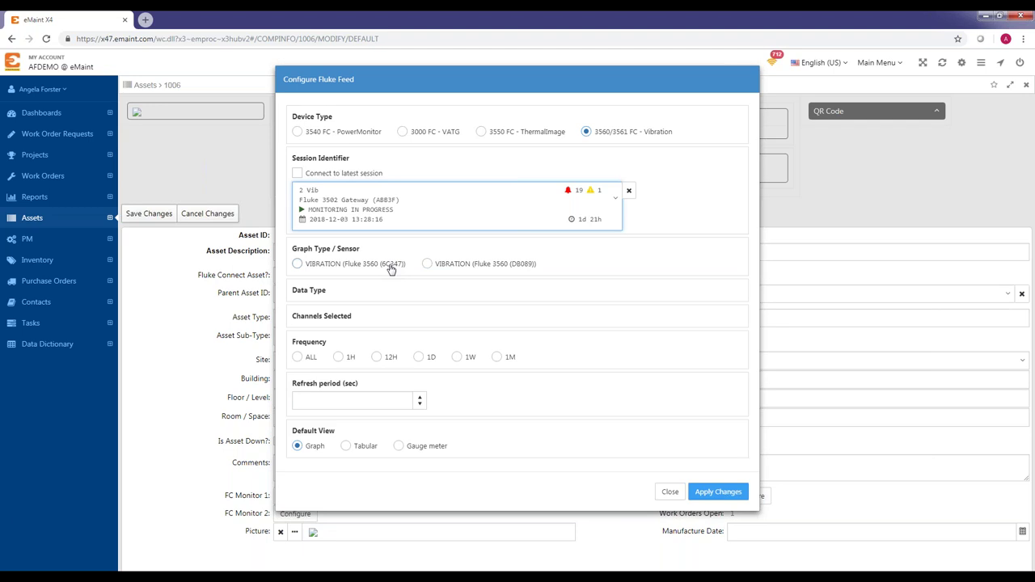
Step: Set the feed's sensor to VIBRATION (Fluke 3560 (6C347)), with Velocity as the data type and only channel Z selected
left_click(297, 266)
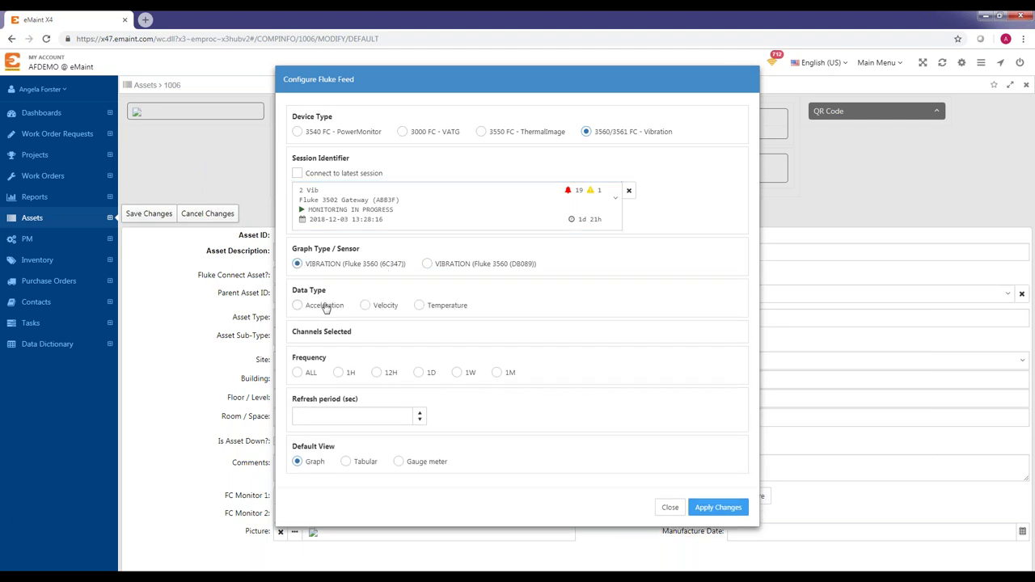
left_click(366, 305)
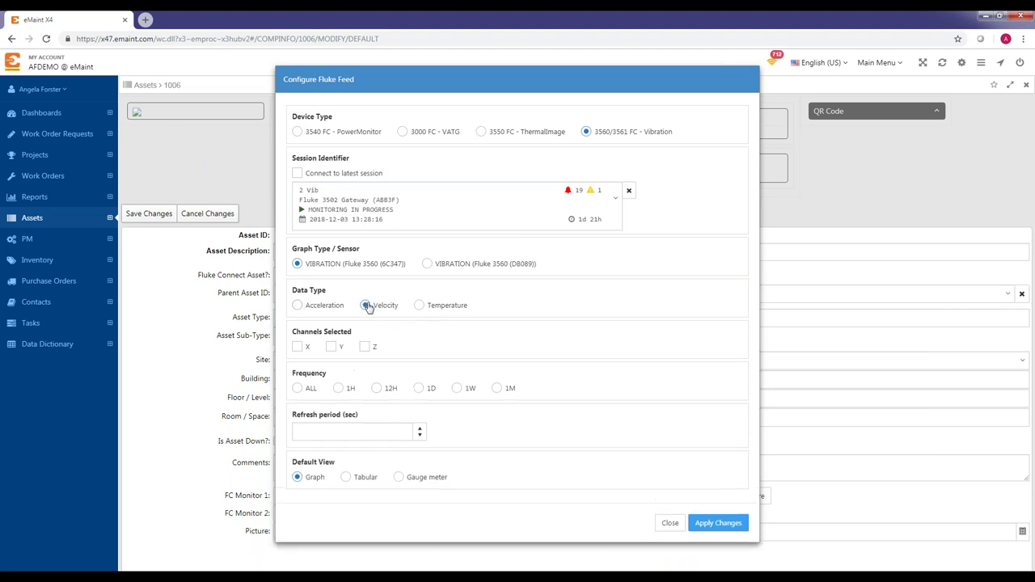
left_click(364, 347)
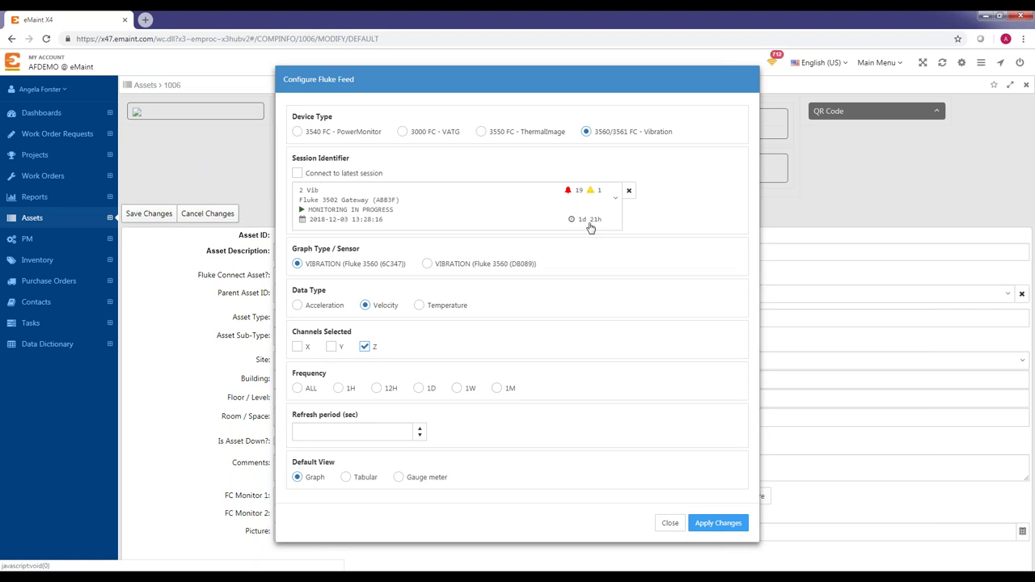
Step: Set the feed's frequency to ALL and refresh period to 30 seconds, apply the configuration and save the asset record
left_click(299, 389)
left_click(370, 426)
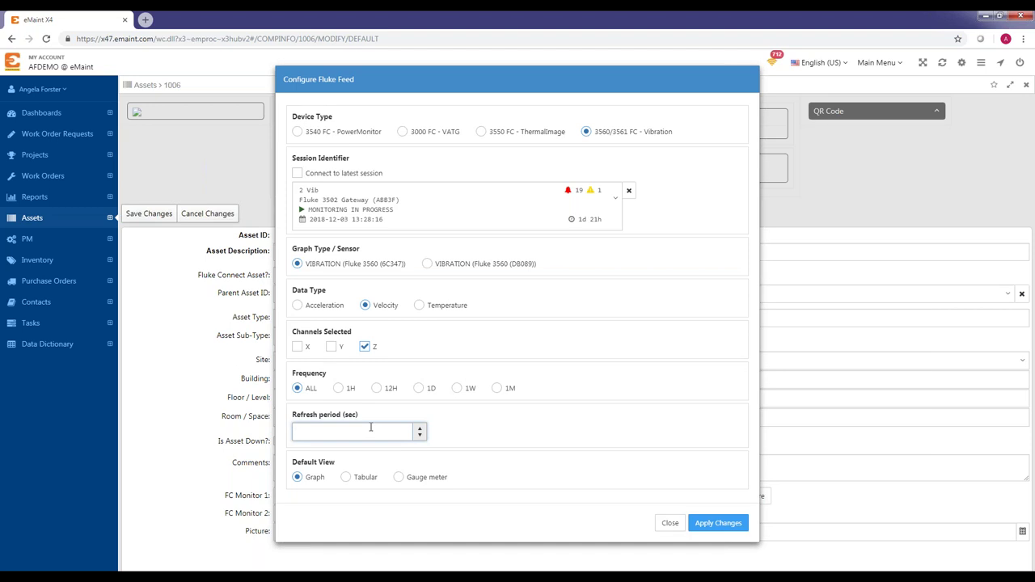
type("30")
left_click(718, 523)
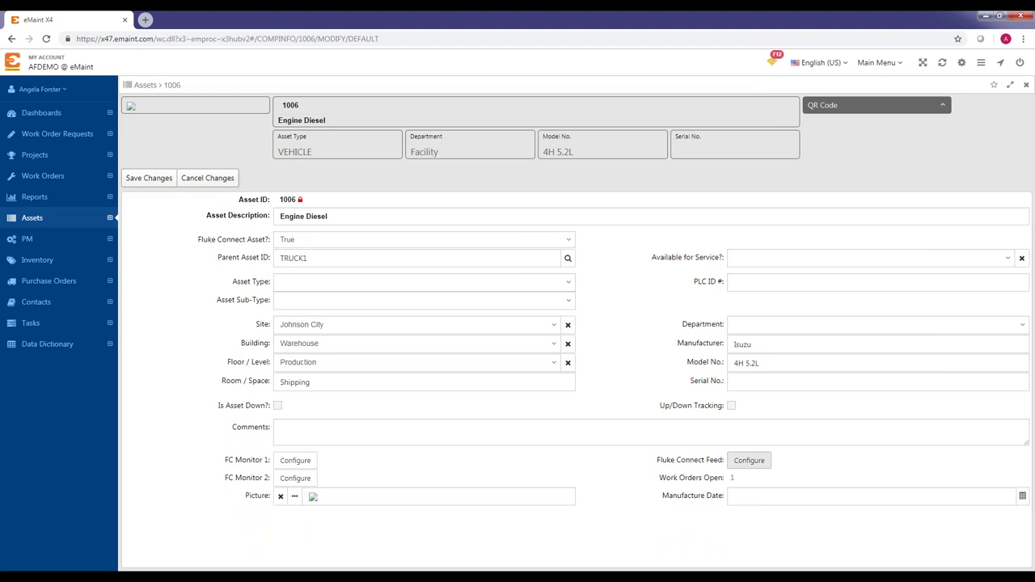
left_click(163, 181)
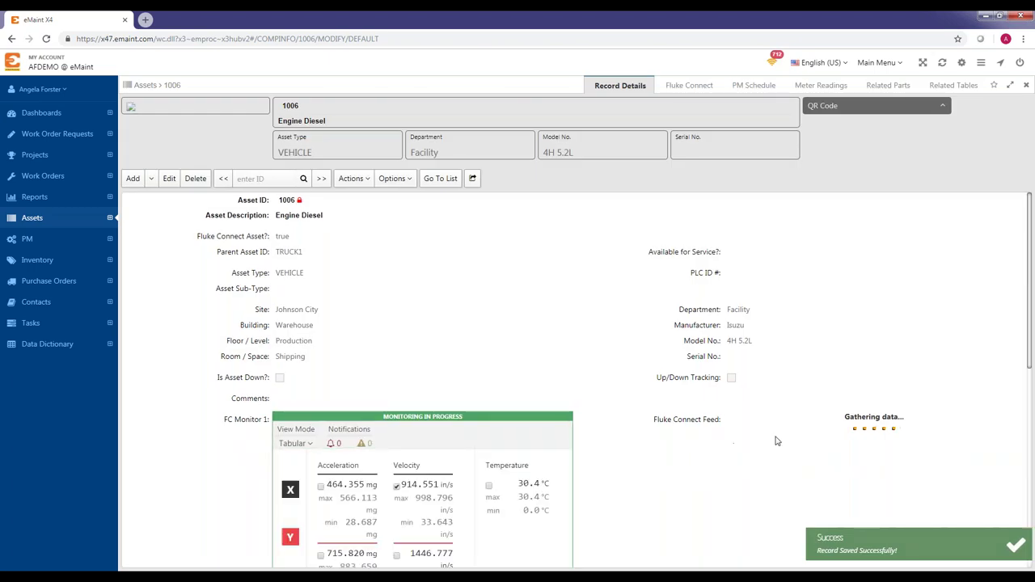
Step: Set the Engine Diesel asset's Fluke Connect Feed graph frequency to 12 hours
scroll(805, 479, "down", 2)
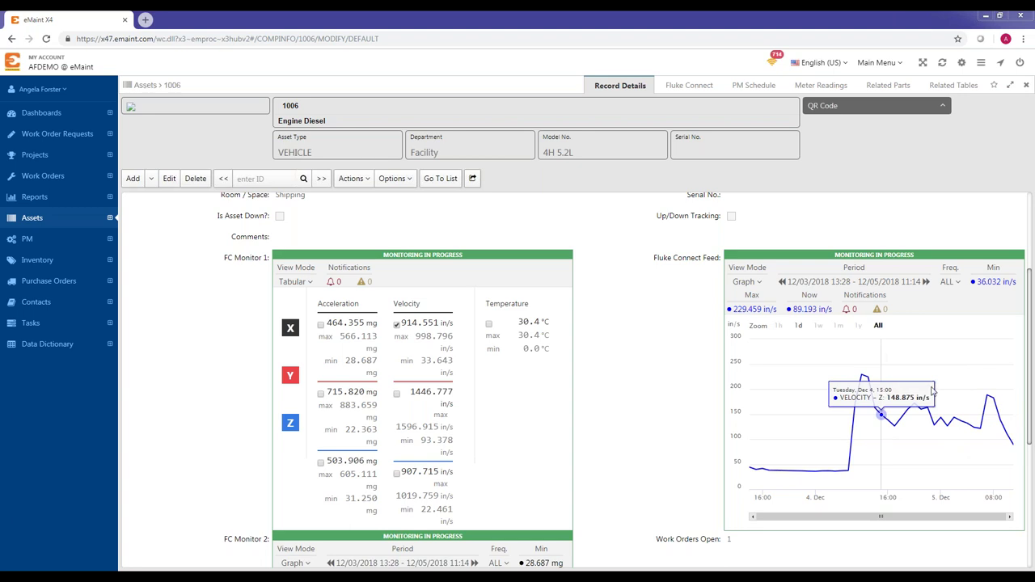
left_click(953, 287)
left_click(953, 287)
left_click(953, 287)
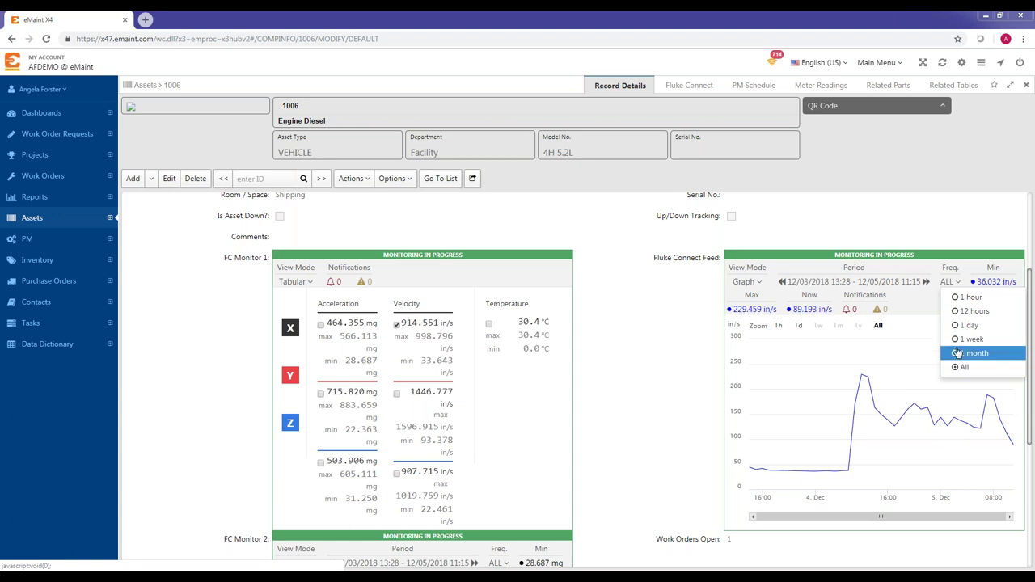
left_click(951, 279)
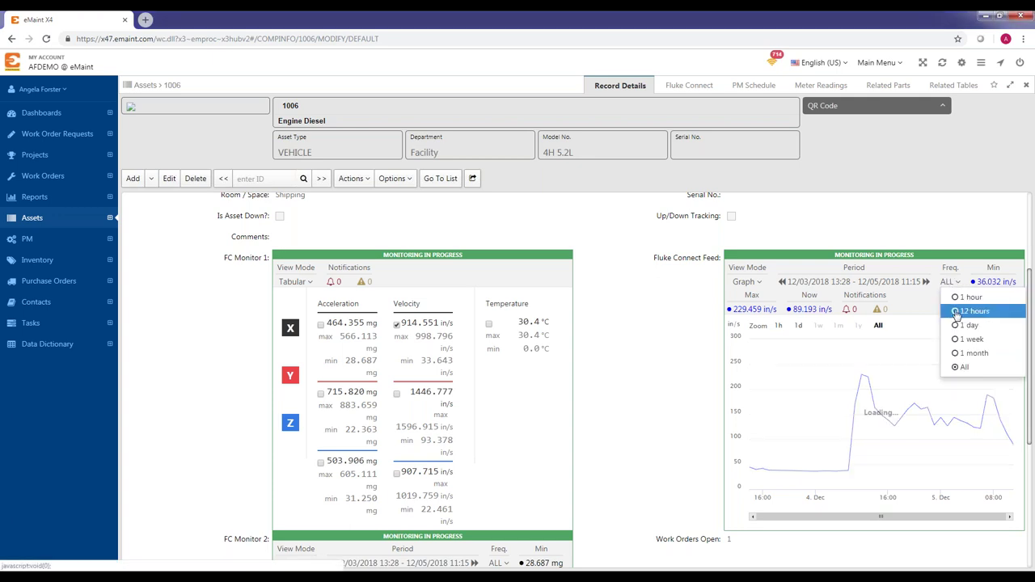
left_click(957, 312)
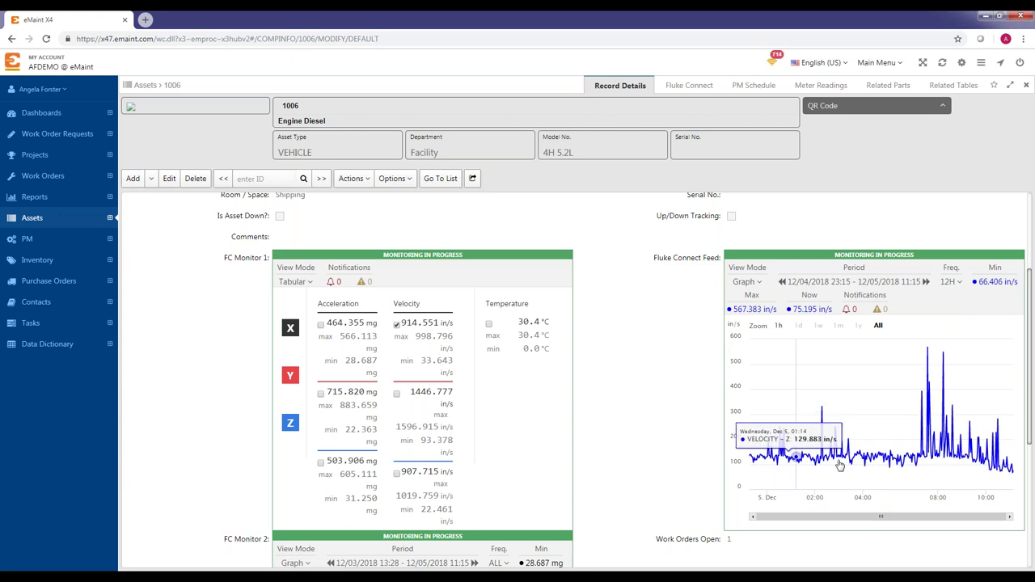
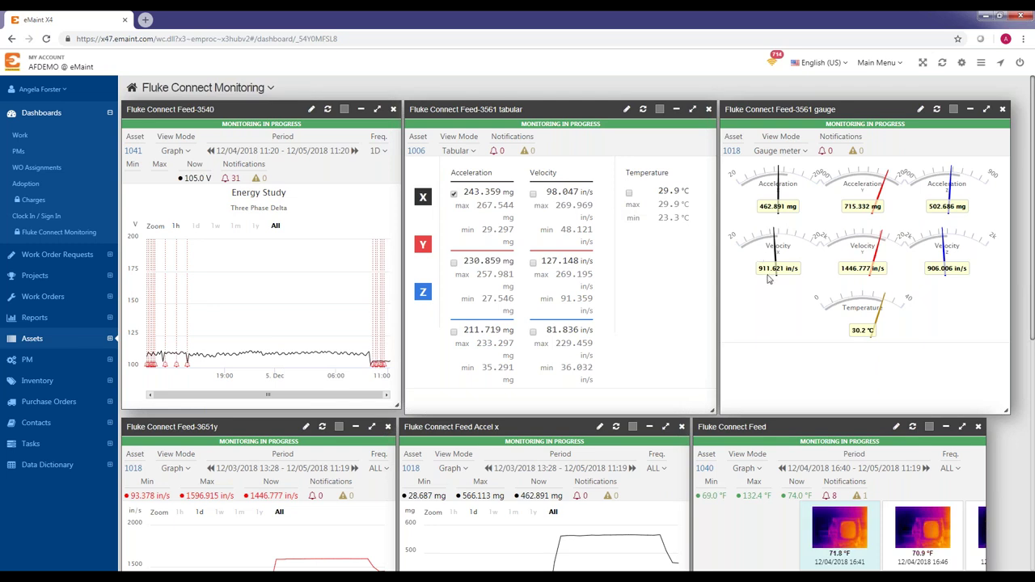
Step: Start adding a widget to the Fluke Connect Monitoring dashboard and choose Fluke Connect Feed from the Miscellaneous widgets
left_click(271, 89)
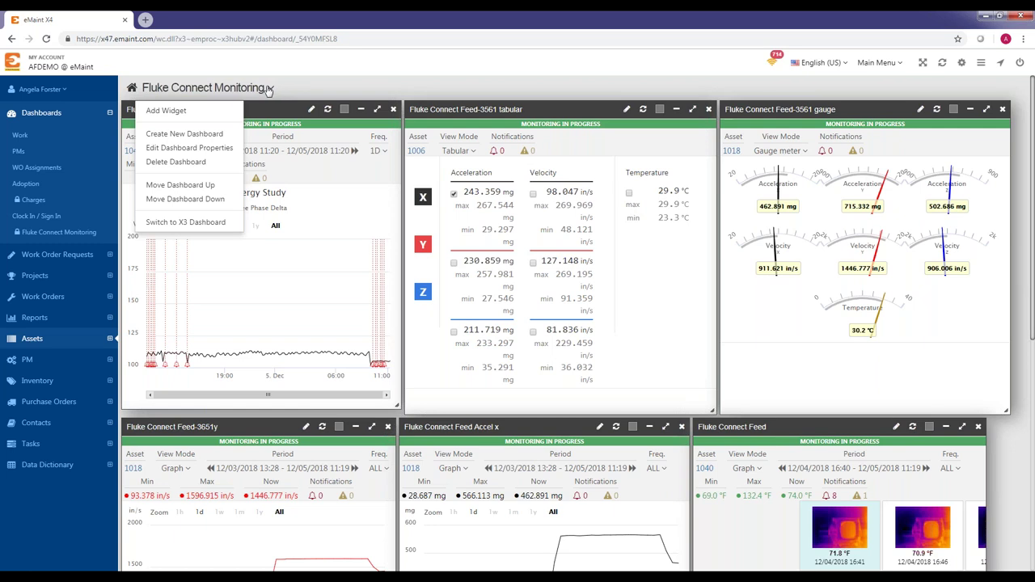
left_click(200, 115)
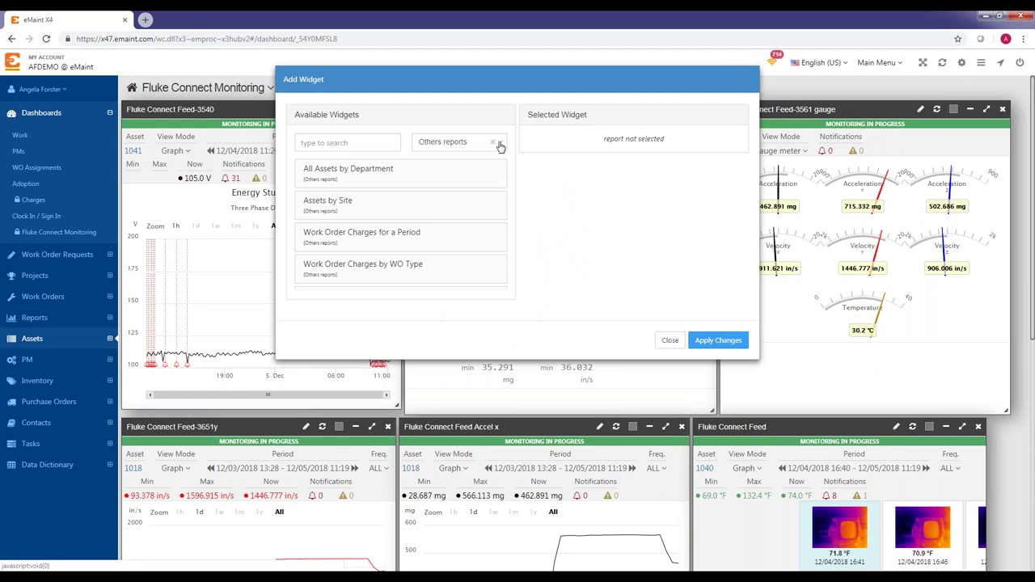
left_click(501, 146)
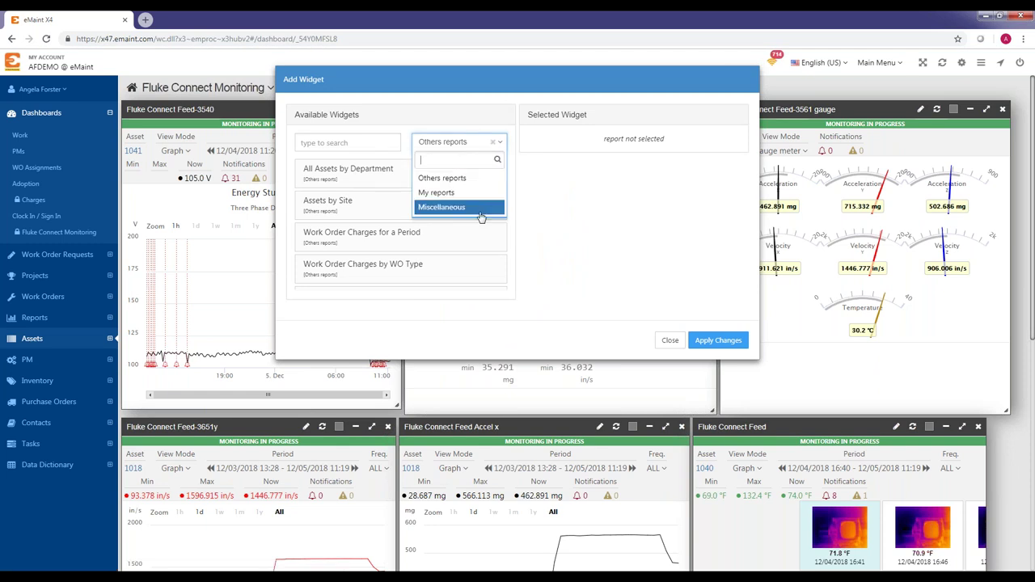
left_click(449, 205)
scroll(457, 216, "down", 2)
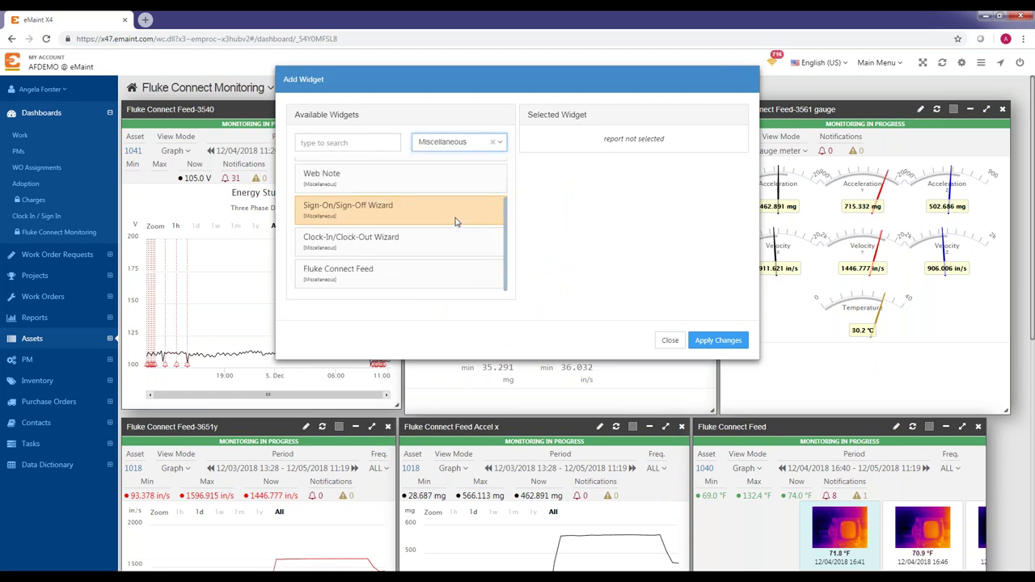
left_click(352, 277)
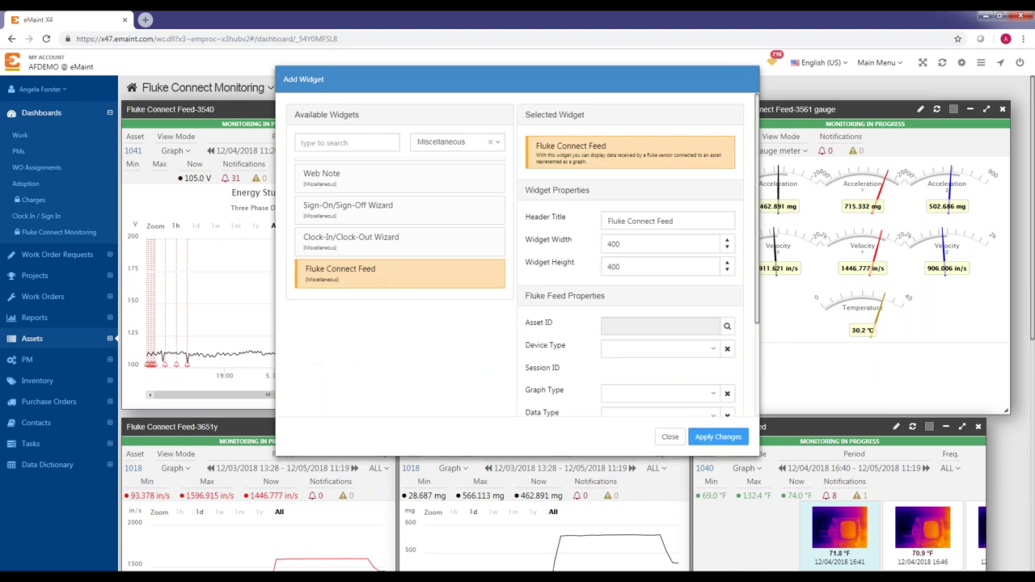
Step: Title the widget "Fluke Connect Feed-1040graph" and assign it to the HVAC asset, ID 1040
left_click(681, 221)
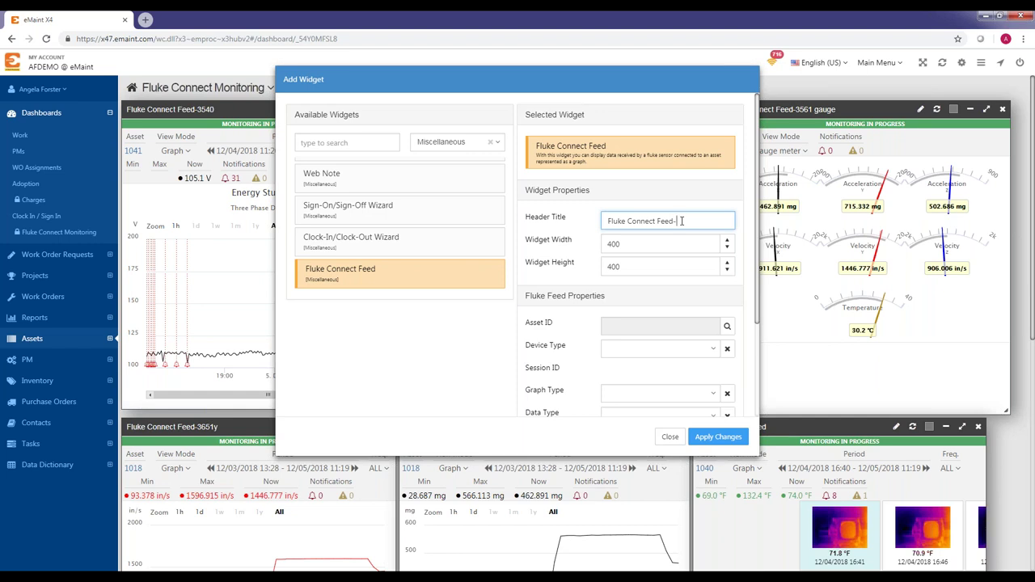
type("1040graph")
left_click(727, 328)
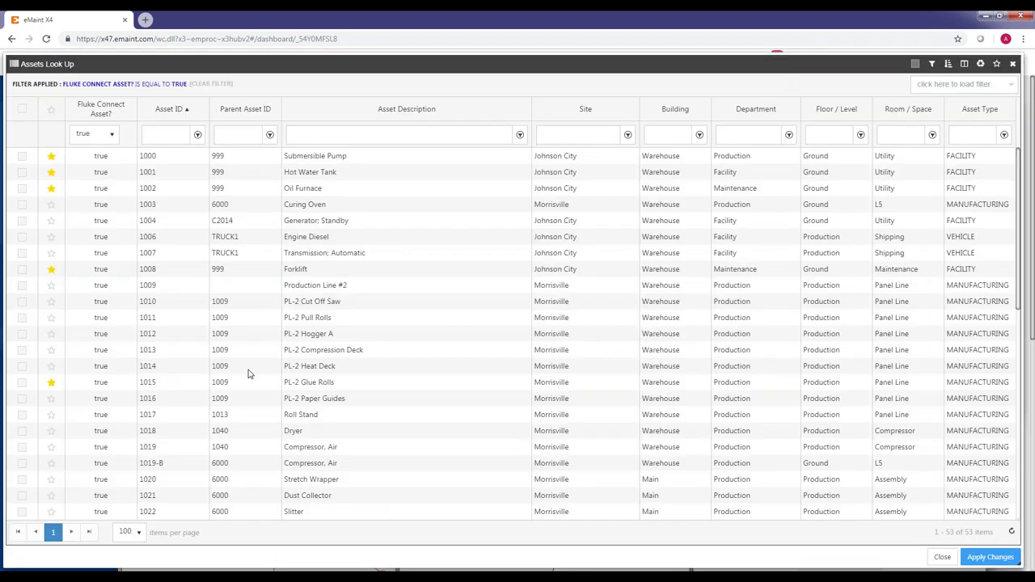
scroll(249, 373, "down", 5)
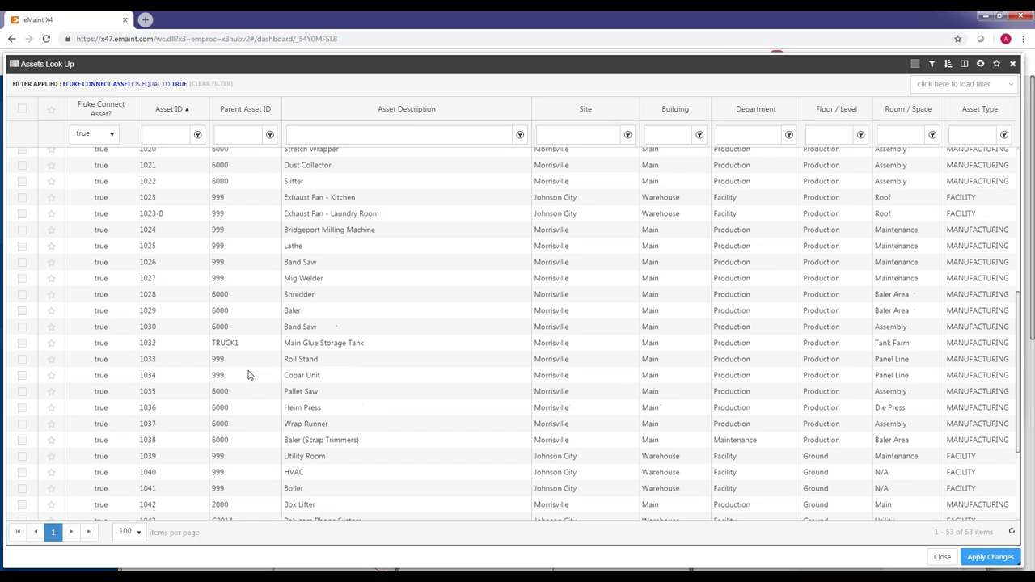
scroll(162, 358, "down", 2)
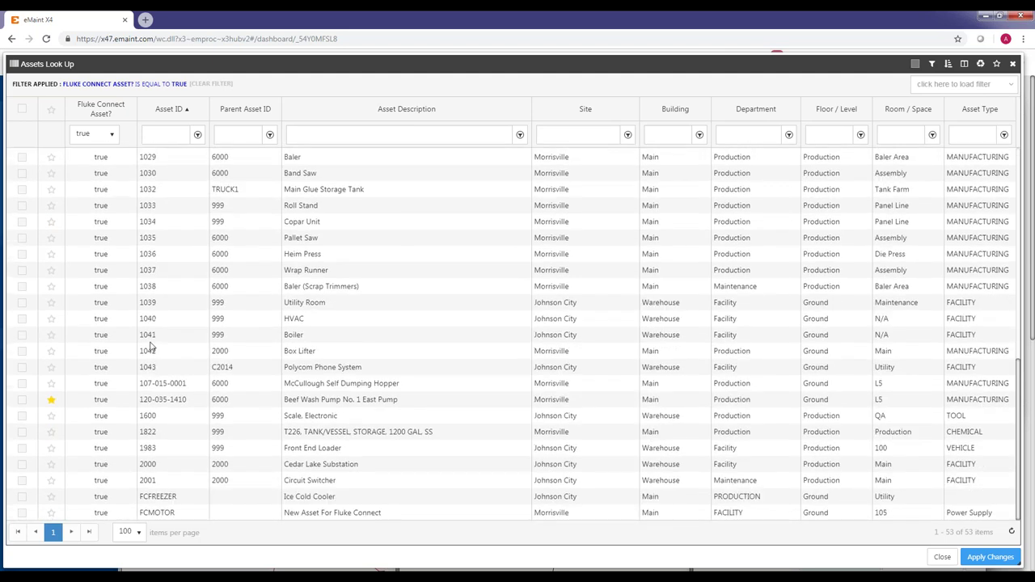
left_click(22, 320)
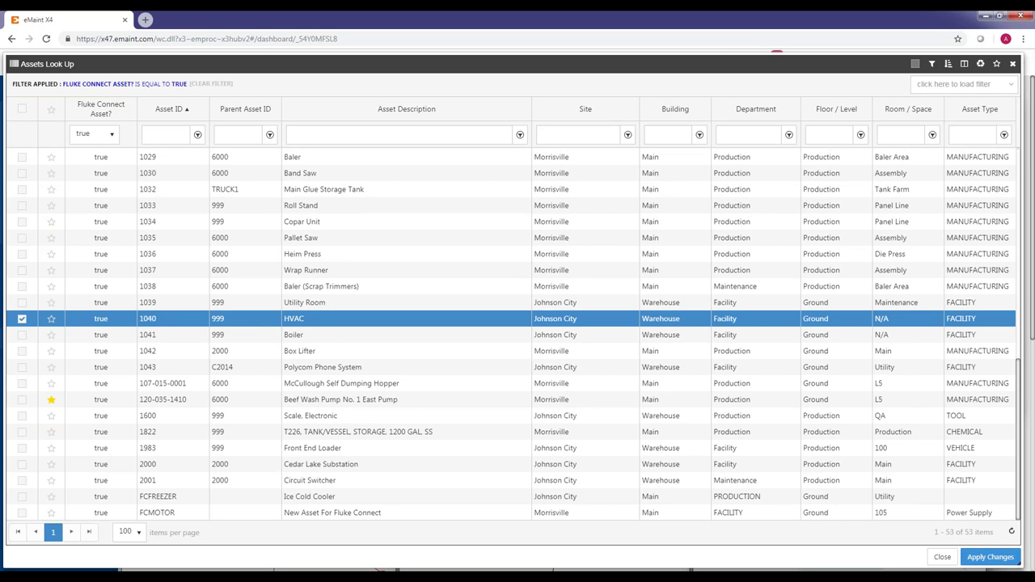
left_click(990, 558)
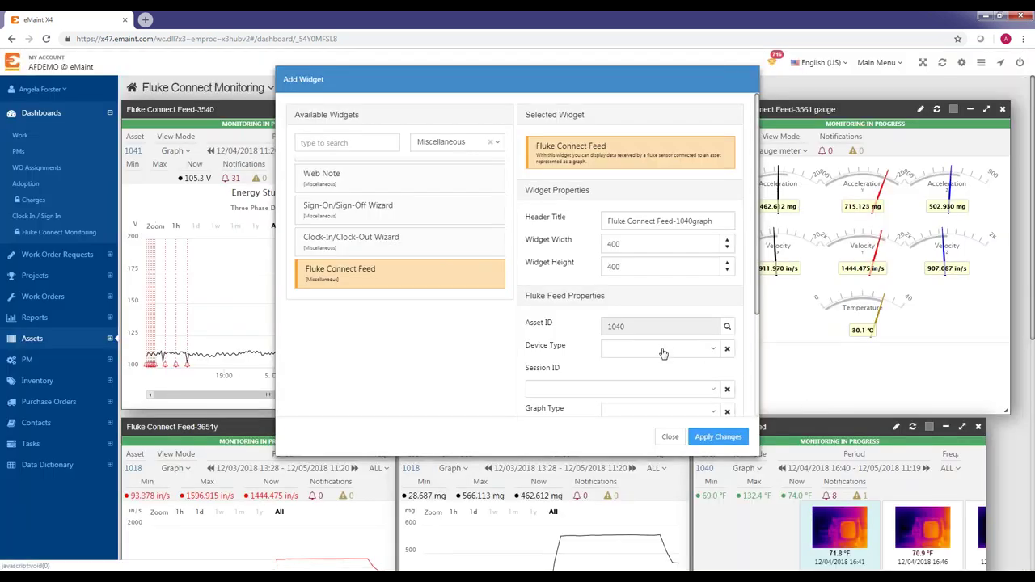
left_click(663, 353)
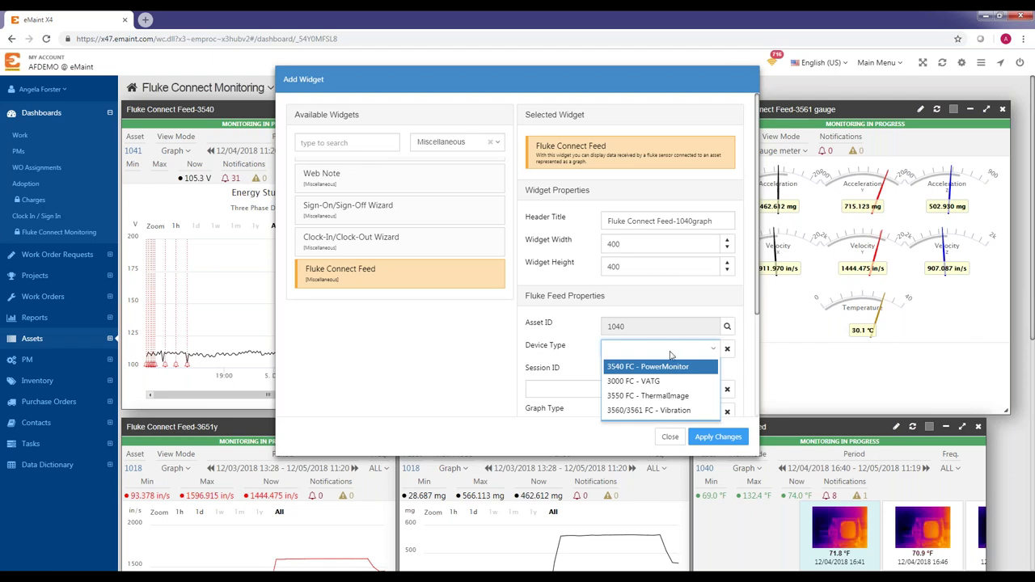
left_click(667, 398)
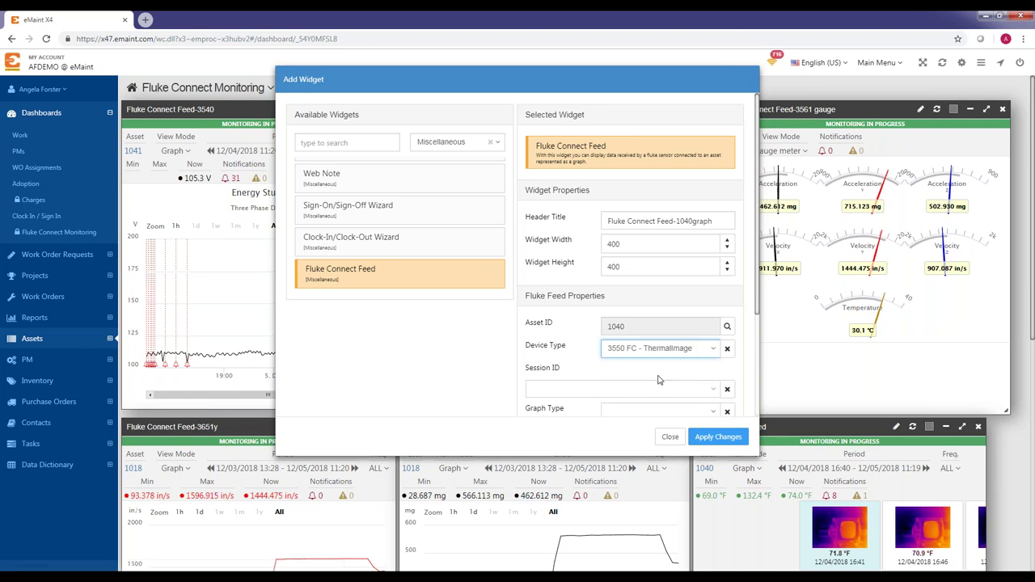
scroll(732, 370, "down", 2)
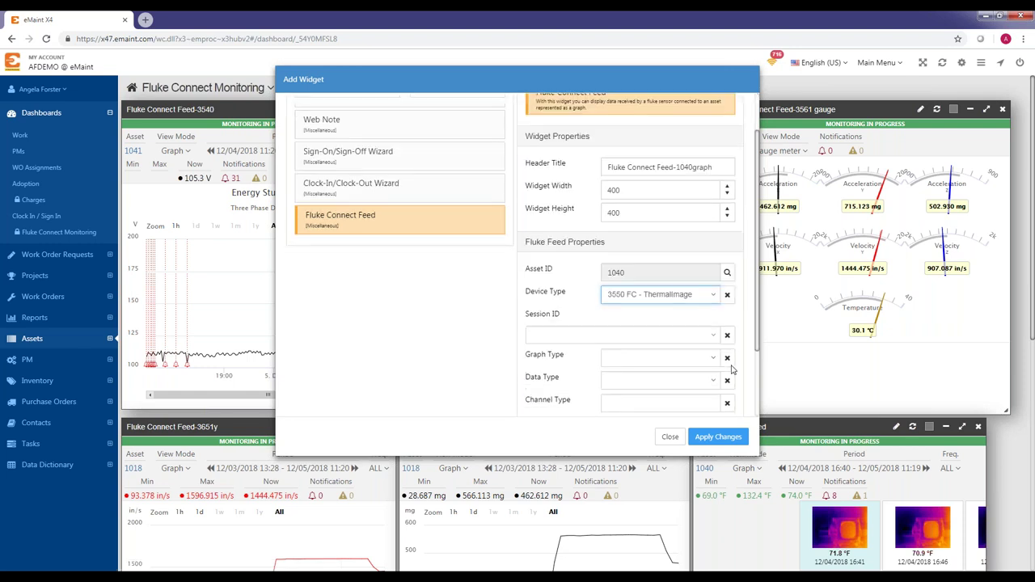
left_click(699, 281)
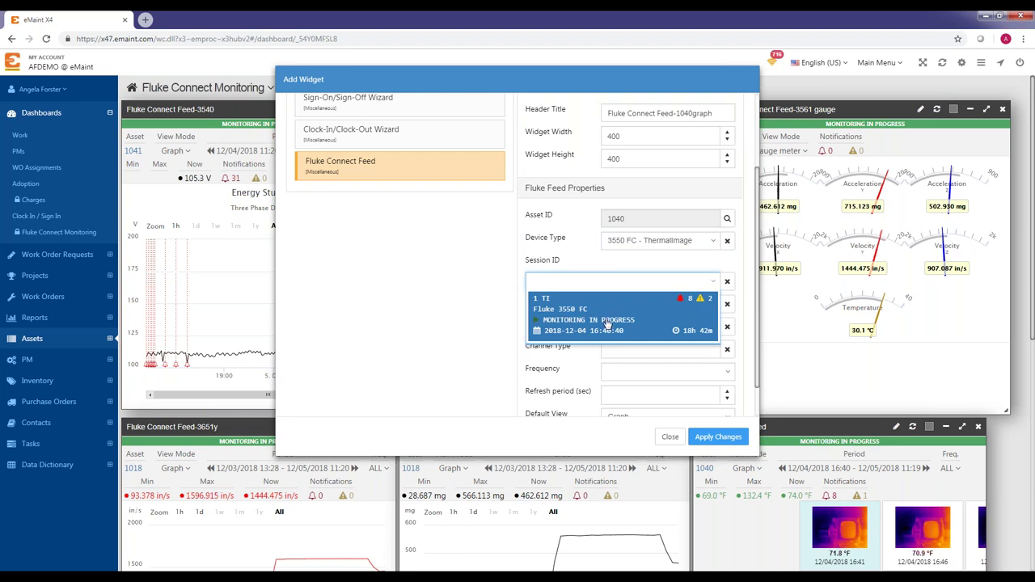
left_click(596, 326)
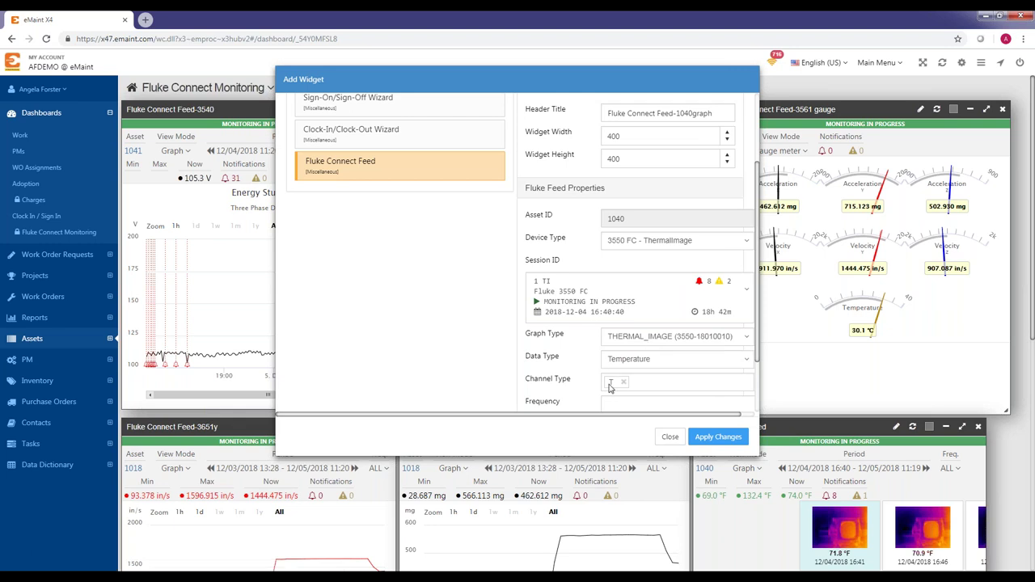
Step: Set the widget's frequency to All and refresh period to 45 seconds, and apply the changes to the dashboard
left_click_drag(762, 344, 766, 414)
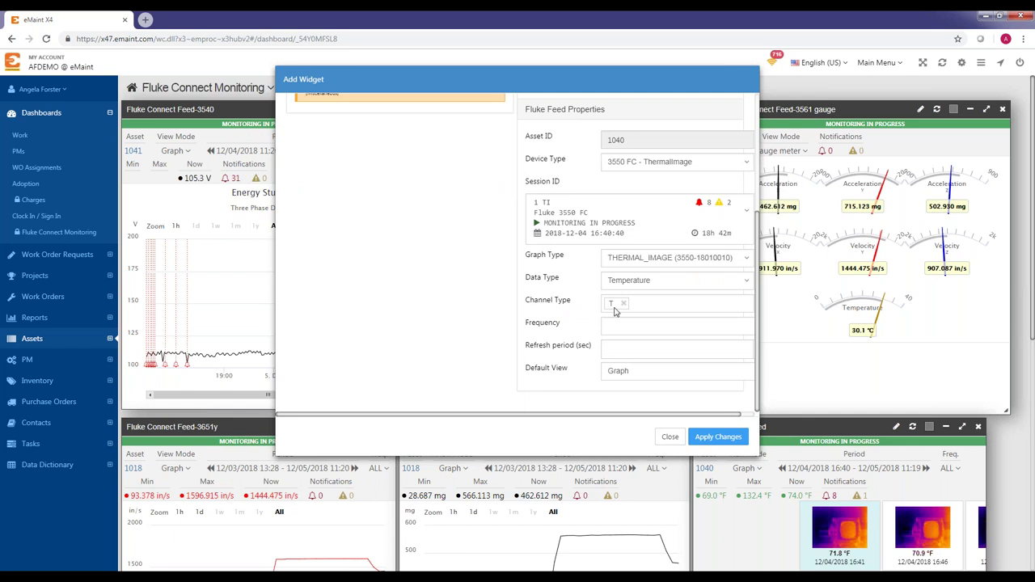
left_click(622, 330)
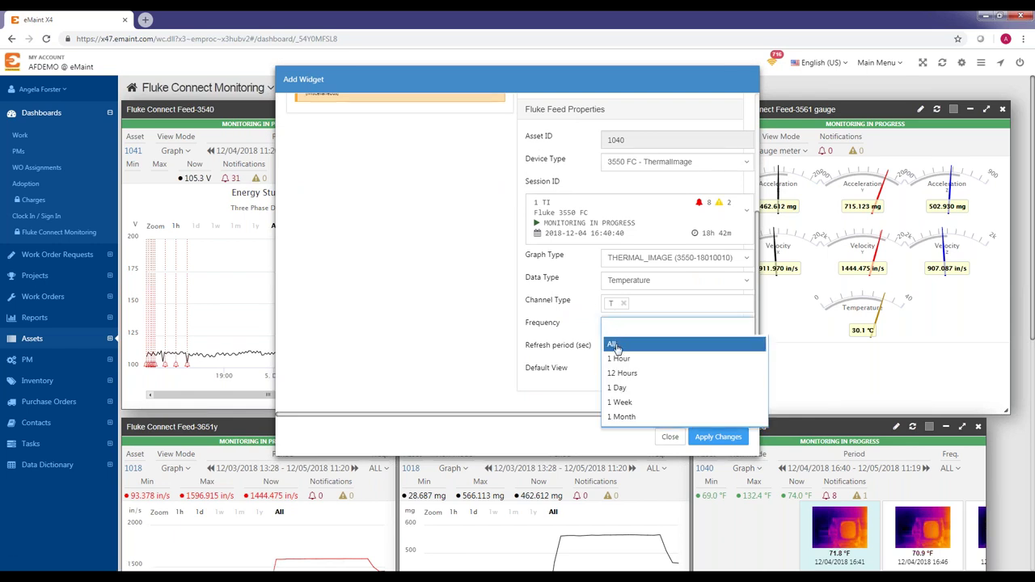
left_click(614, 346)
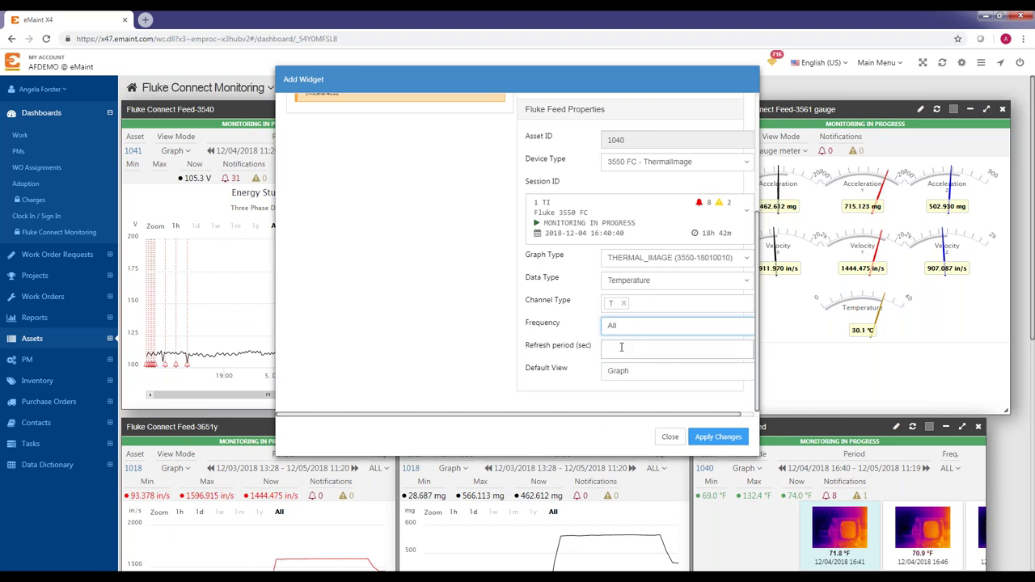
left_click(621, 347)
type("45")
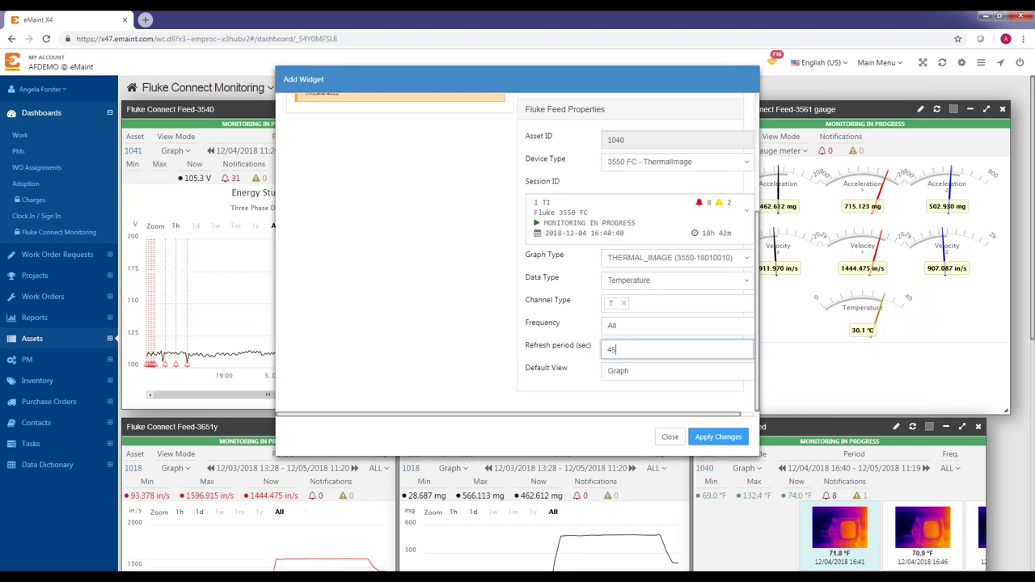
scroll(576, 363, "up", 5)
scroll(575, 364, "down", 5)
left_click(706, 439)
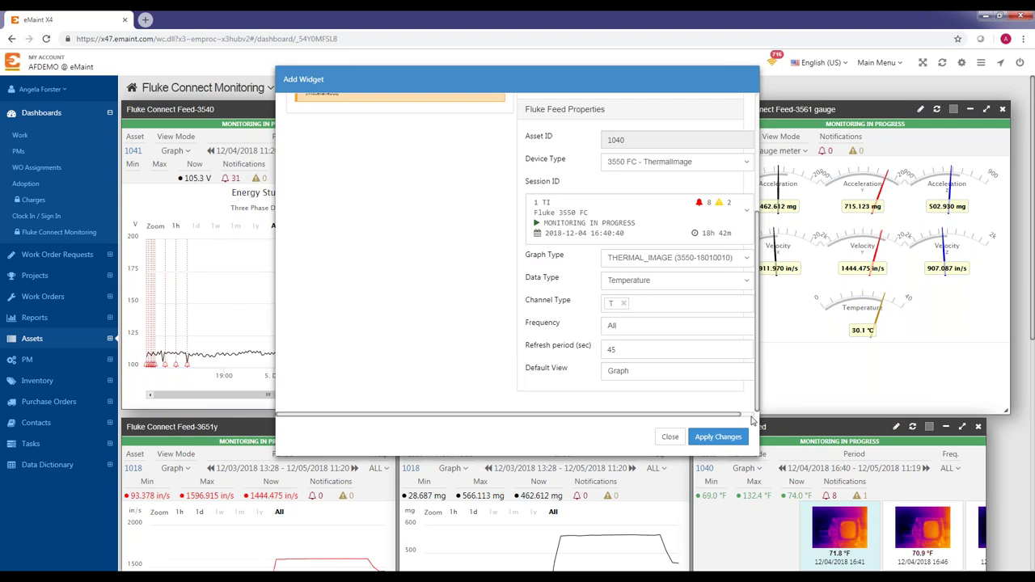
Step: Enlarge the Fluke Connect Feed-1040graph widget on the dashboard and browse its thermal images and temperature graph
scroll(542, 344, "down", 5)
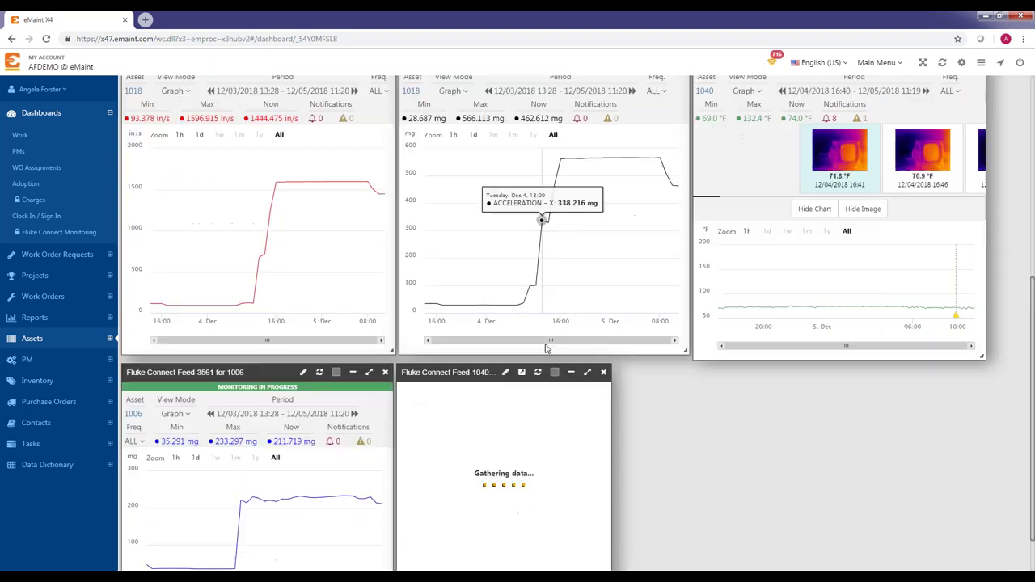
left_click_drag(668, 544, 741, 565)
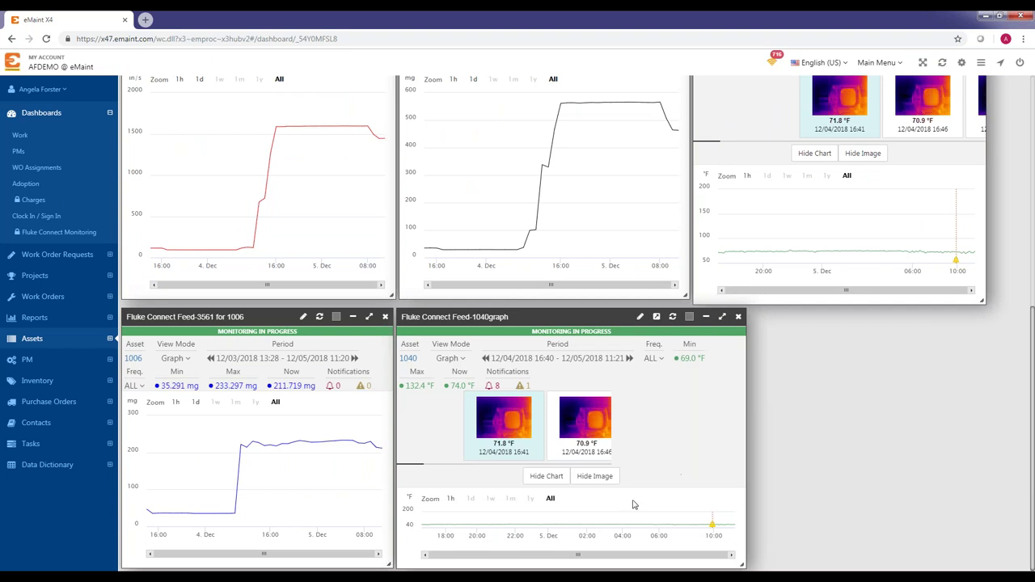
scroll(539, 420, "down", 5)
scroll(537, 437, "down", 3)
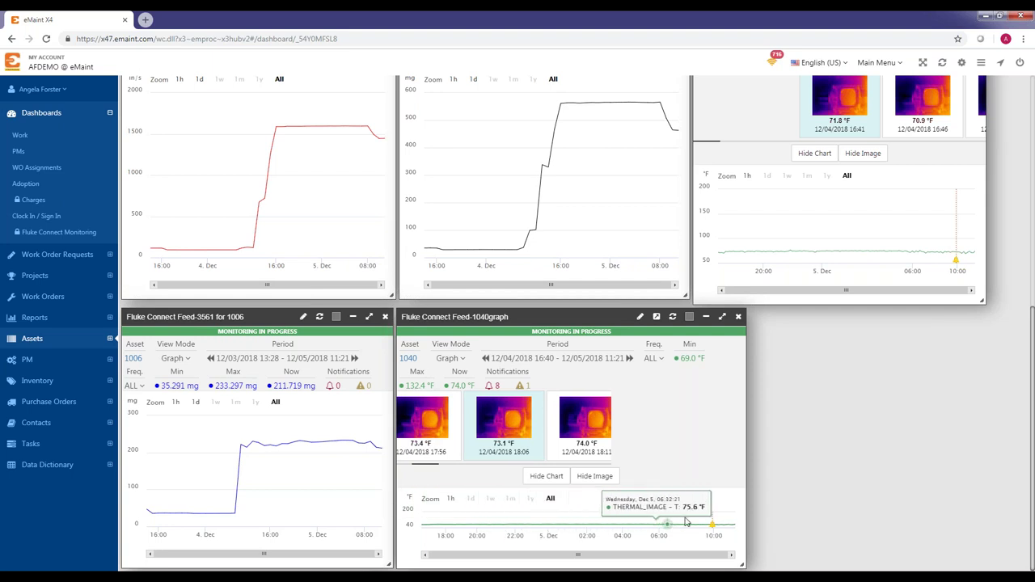
mouse_move(713, 527)
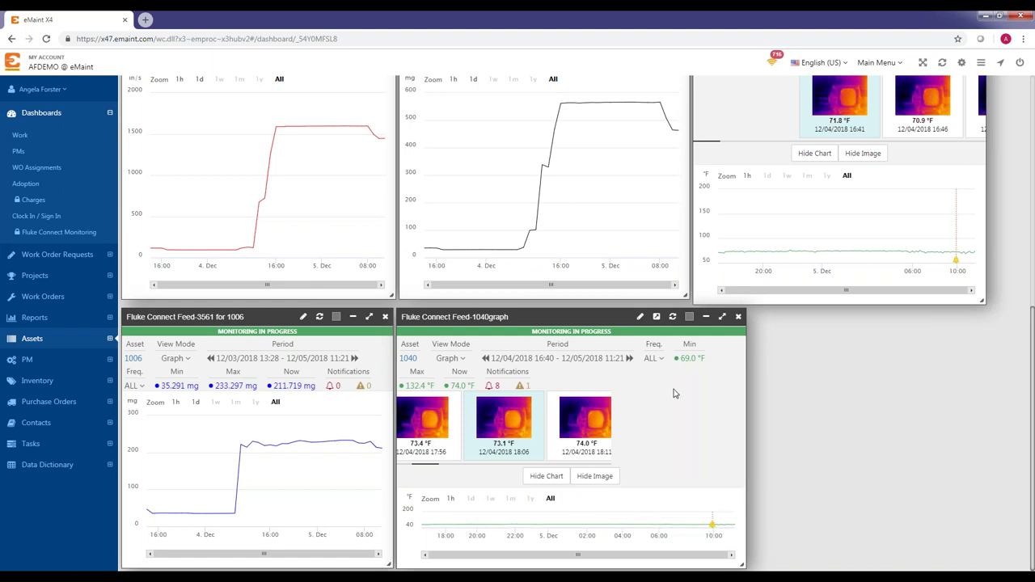
Step: Set the Fluke Connect Feed-1040graph widget's frequency to 1 hour and return to the upper part of the dashboard
left_click(654, 358)
left_click(659, 375)
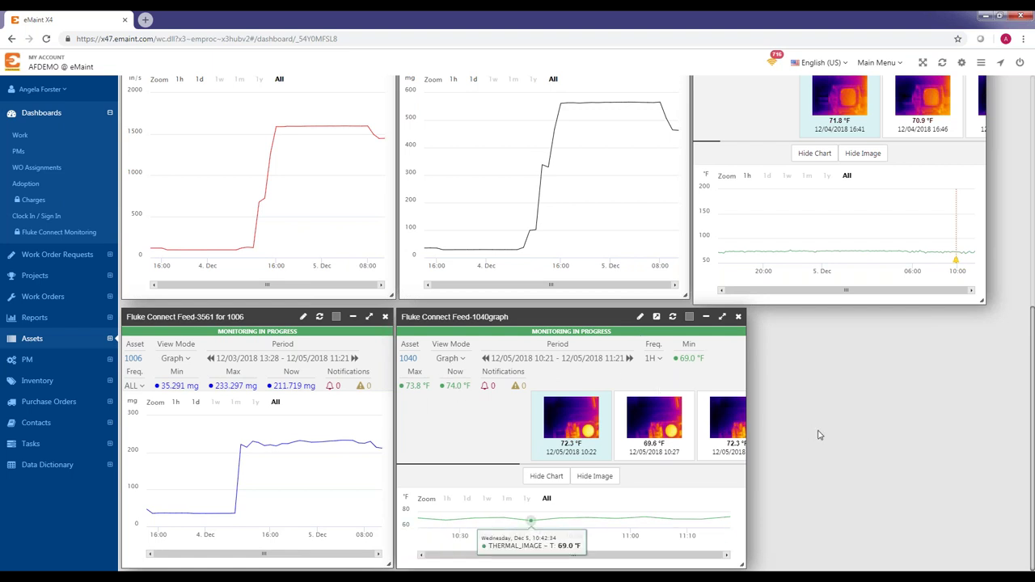
scroll(817, 435, "up", 1)
scroll(824, 471, "up", 5)
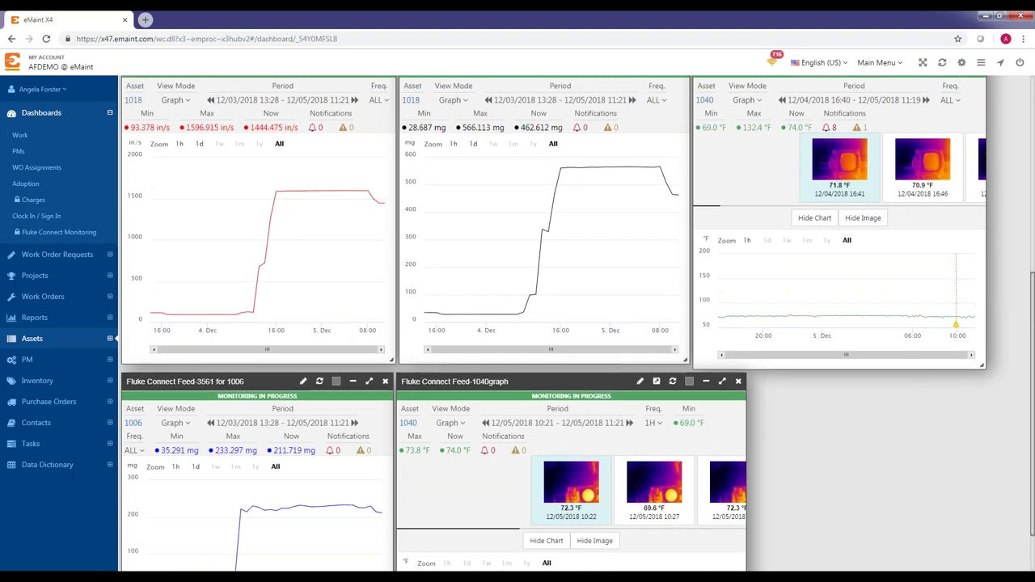
scroll(708, 424, "up", 1)
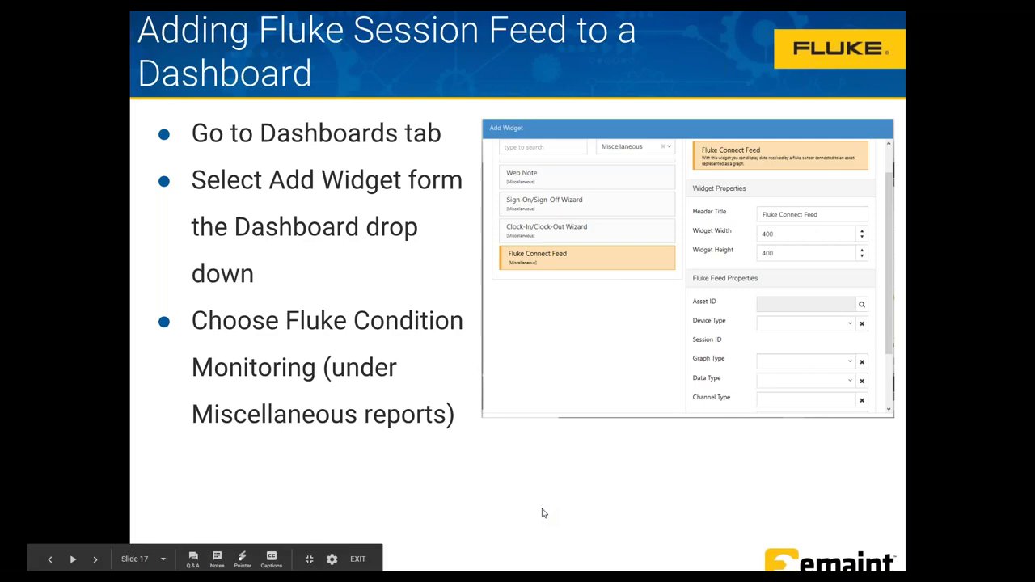
key("Right")
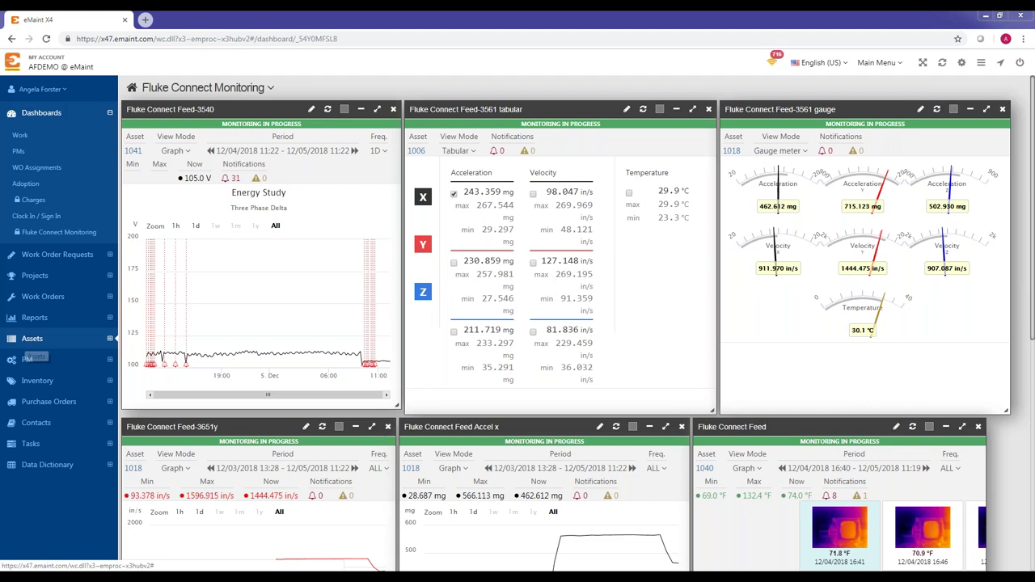
Step: Open the record details of asset 1006 Engine Diesel and start an export of its Fluke feed
left_click(33, 338)
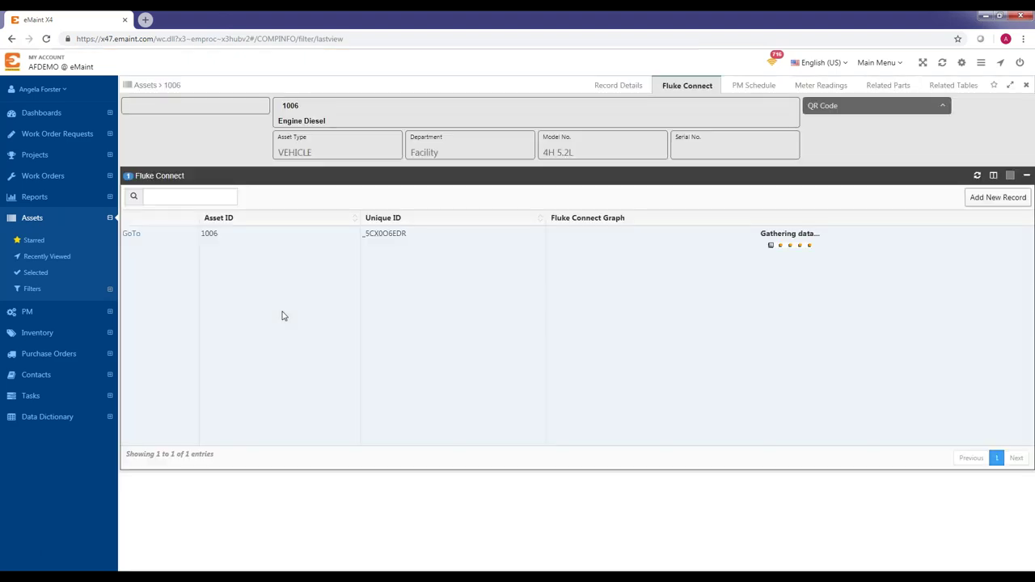
left_click(605, 86)
left_click(355, 179)
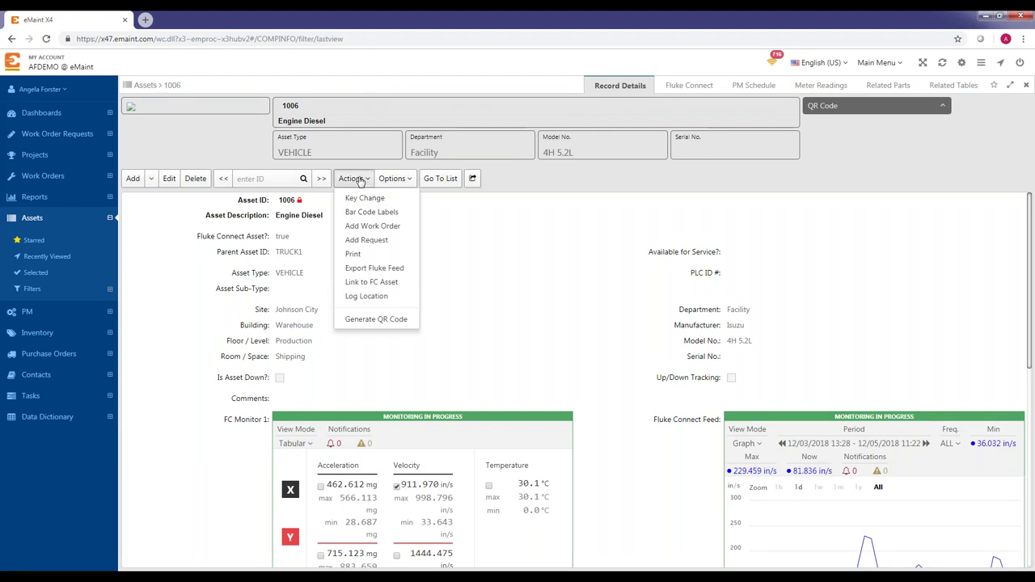
left_click(379, 275)
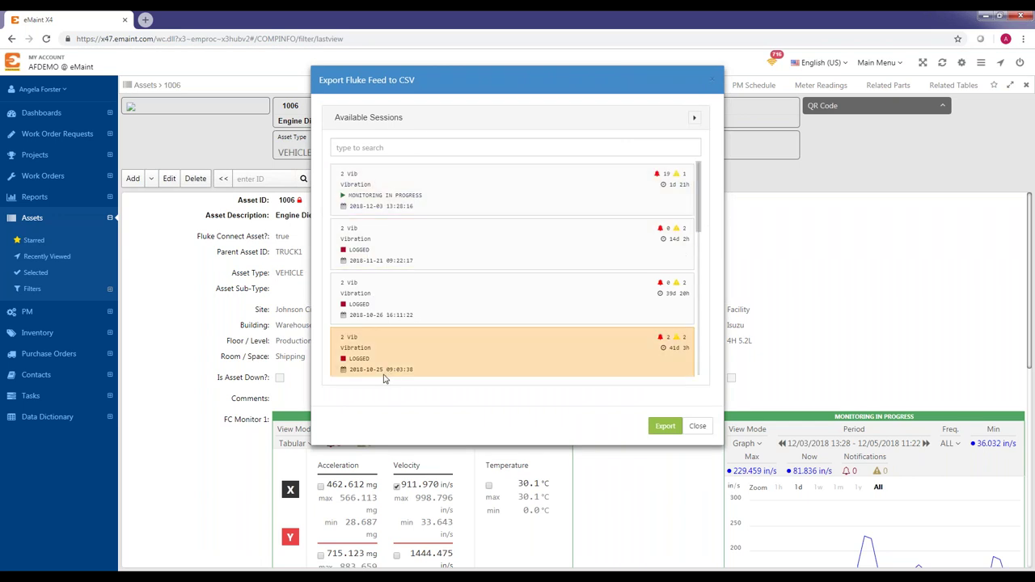
left_click(403, 193)
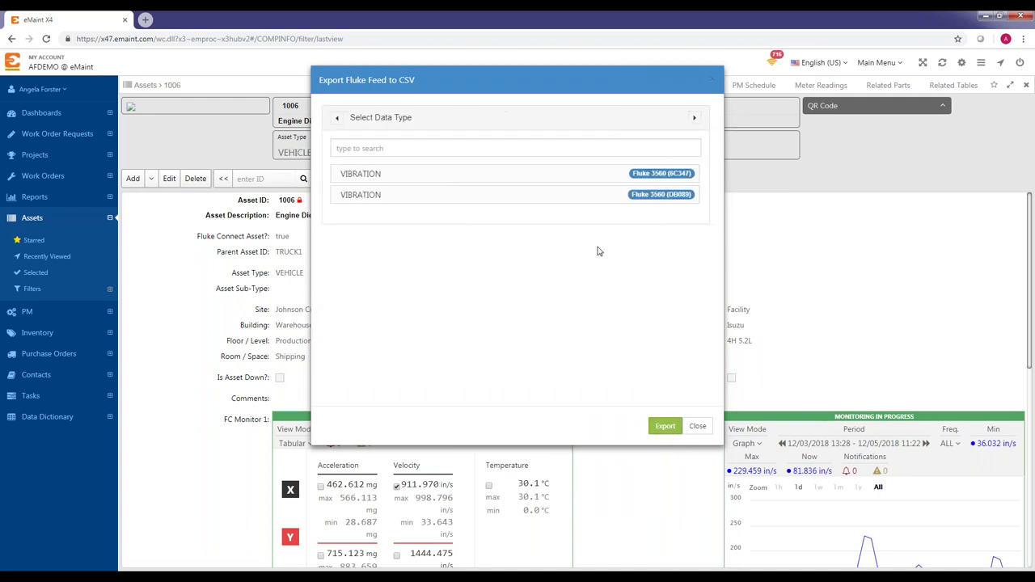
left_click(493, 176)
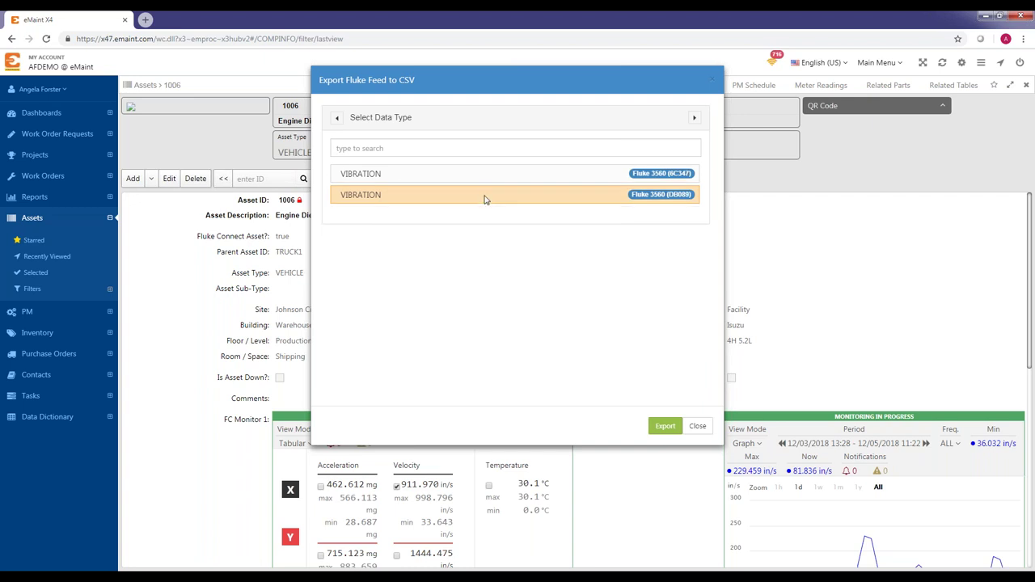
left_click(504, 176)
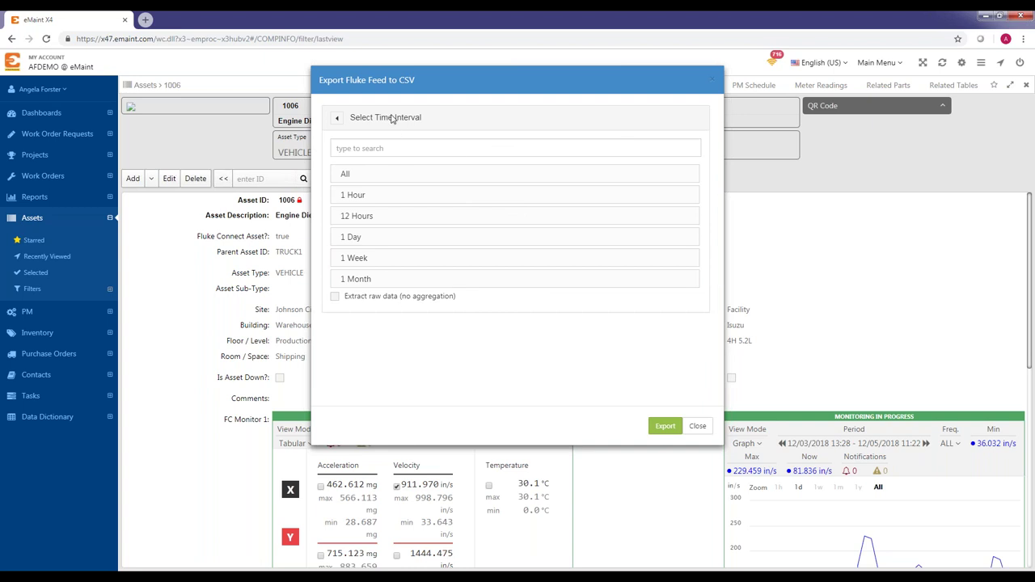
left_click(368, 200)
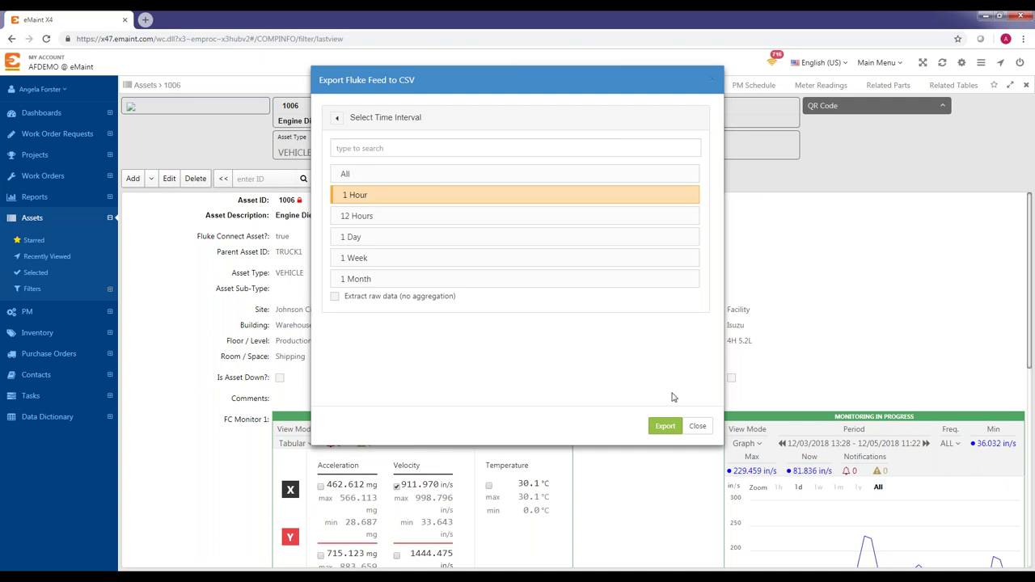
left_click(667, 435)
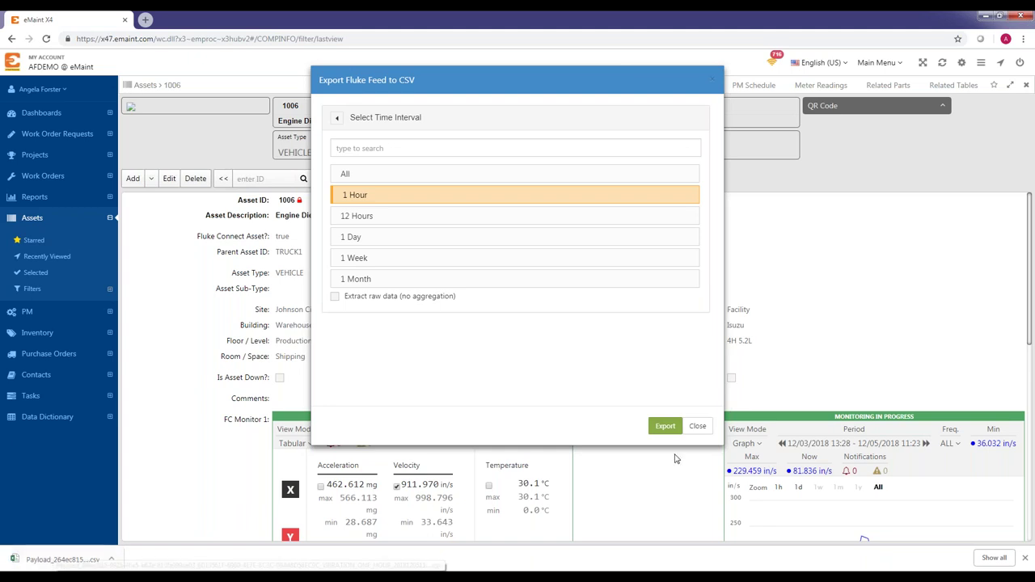
left_click(698, 427)
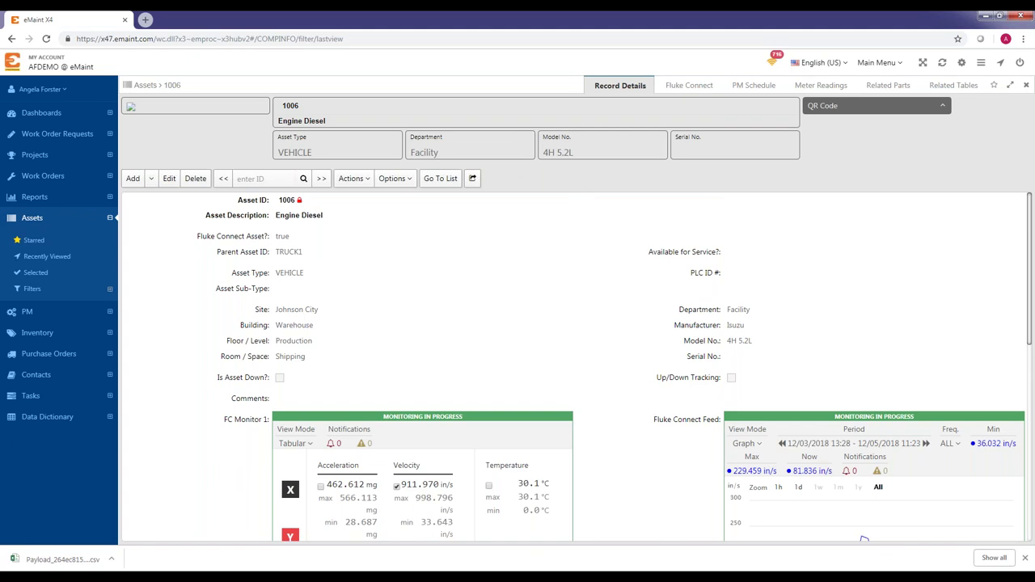
left_click(1025, 559)
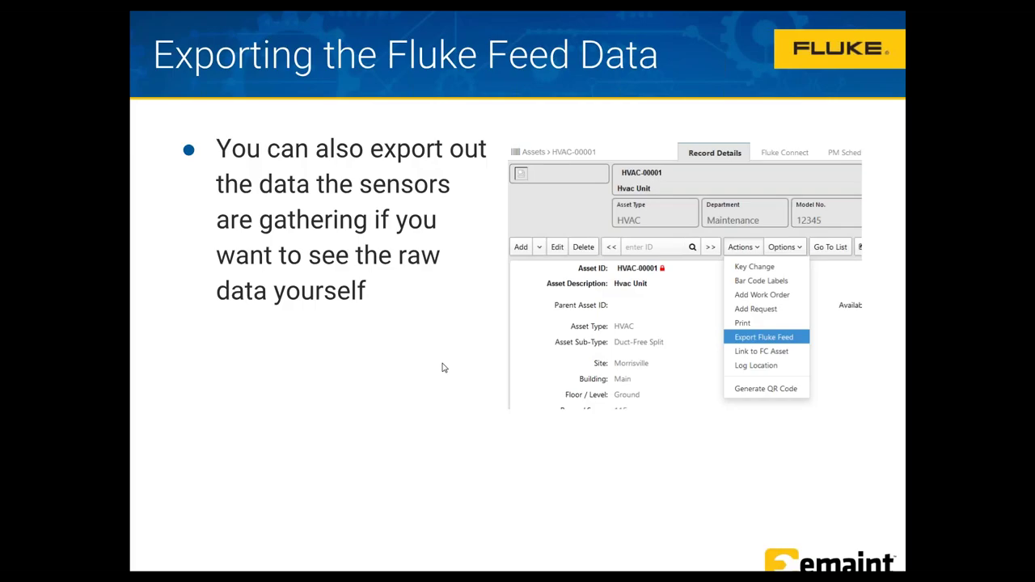
key("Right")
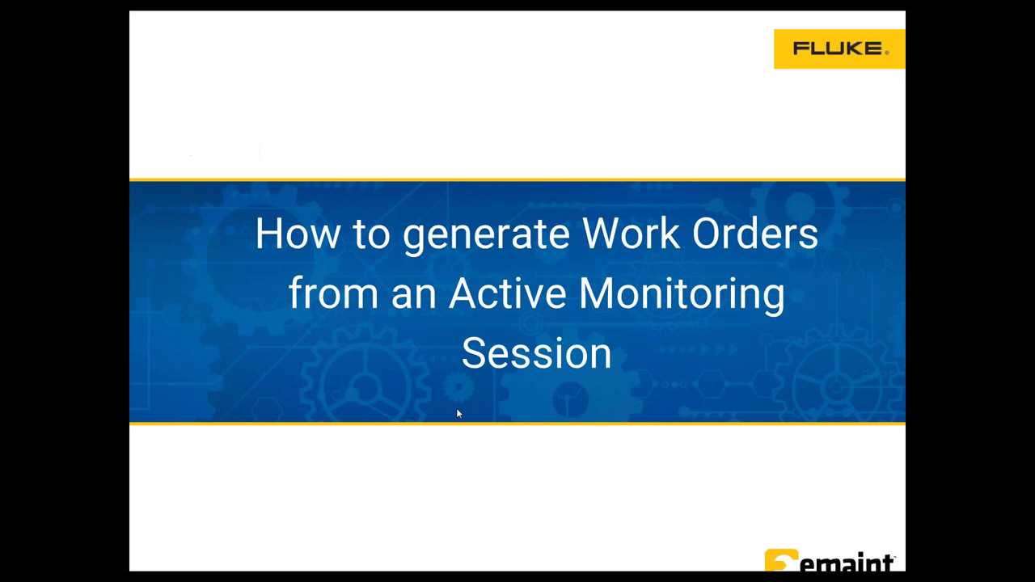
left_click(528, 477)
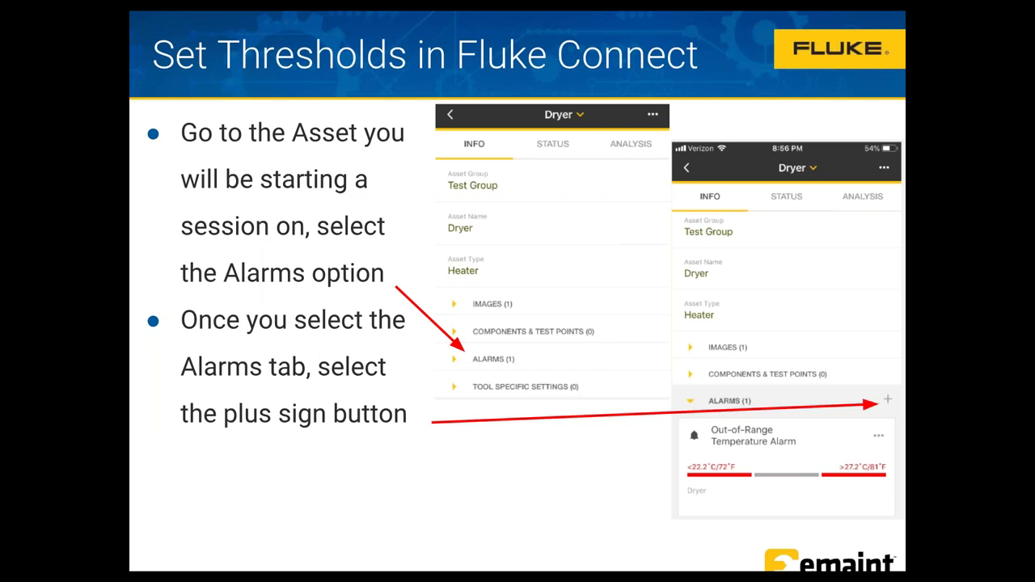
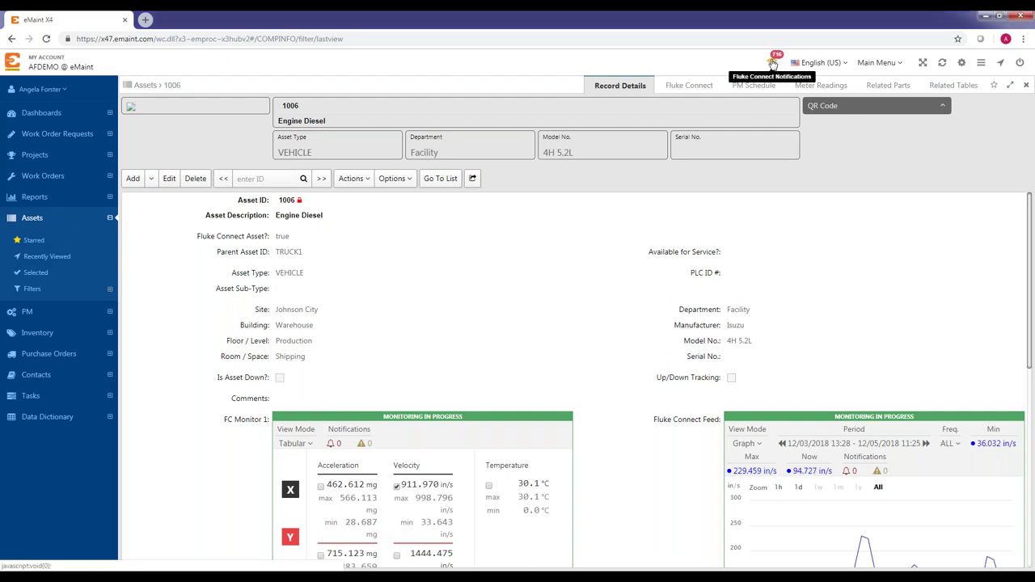
Step: Review the alarms in the Fluke Connect notifications list, including the older entries, and close the list
left_click(772, 64)
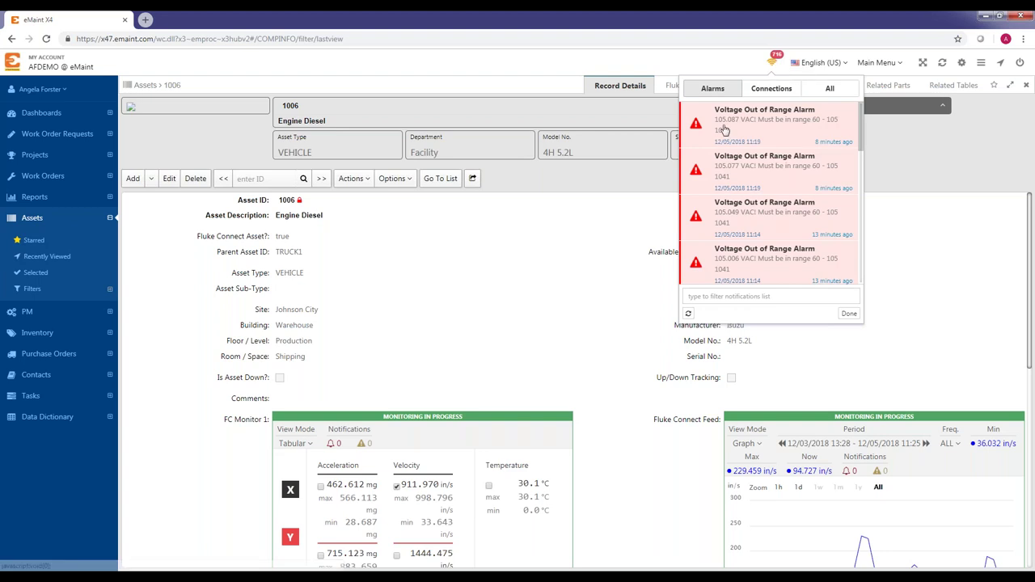
scroll(779, 173, "down", 2)
scroll(779, 189, "down", 3)
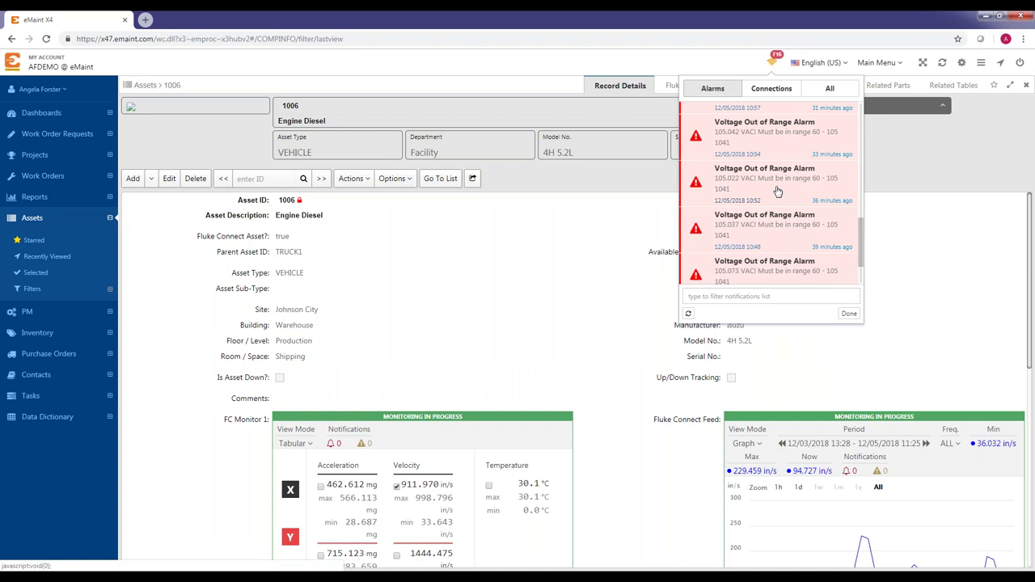
scroll(778, 191, "down", 2)
scroll(756, 243, "down", 5)
scroll(756, 243, "down", 5)
scroll(756, 265, "down", 5)
scroll(768, 194, "down", 5)
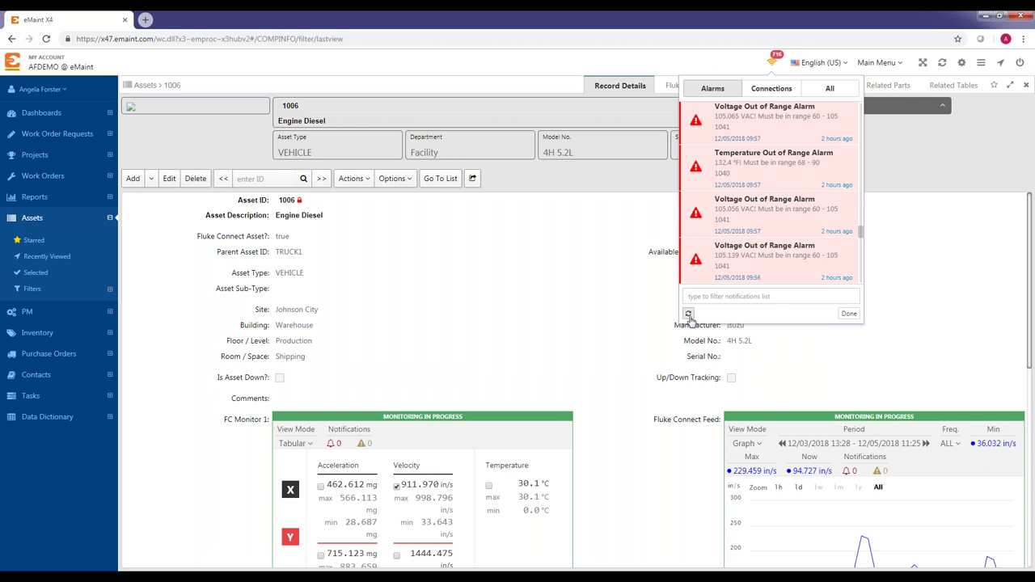
left_click(849, 315)
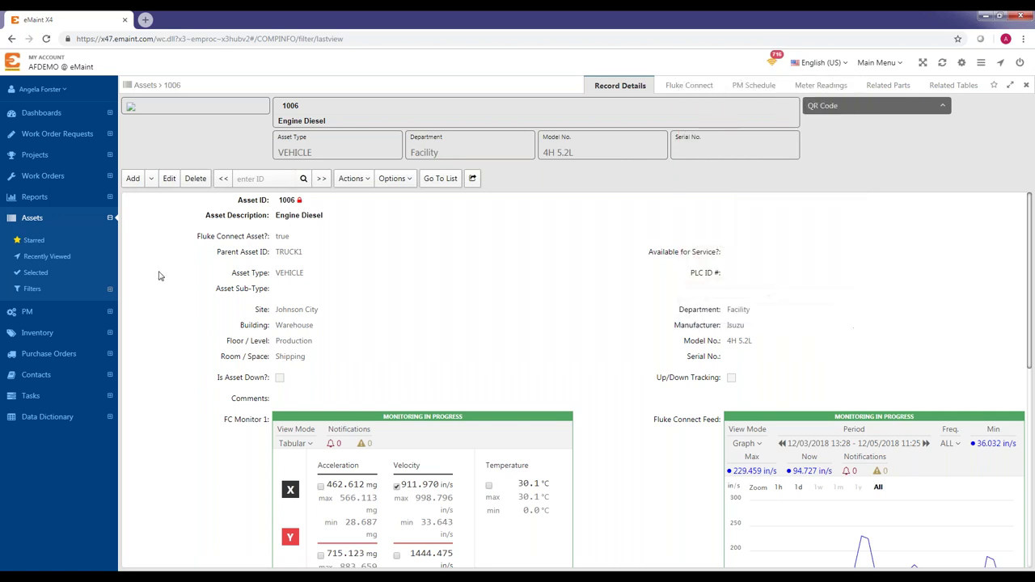
Step: Open the 12/04/2018 FCCM work order for asset 1006 Engine Diesel and examine its brief and work descriptions
left_click(15, 181)
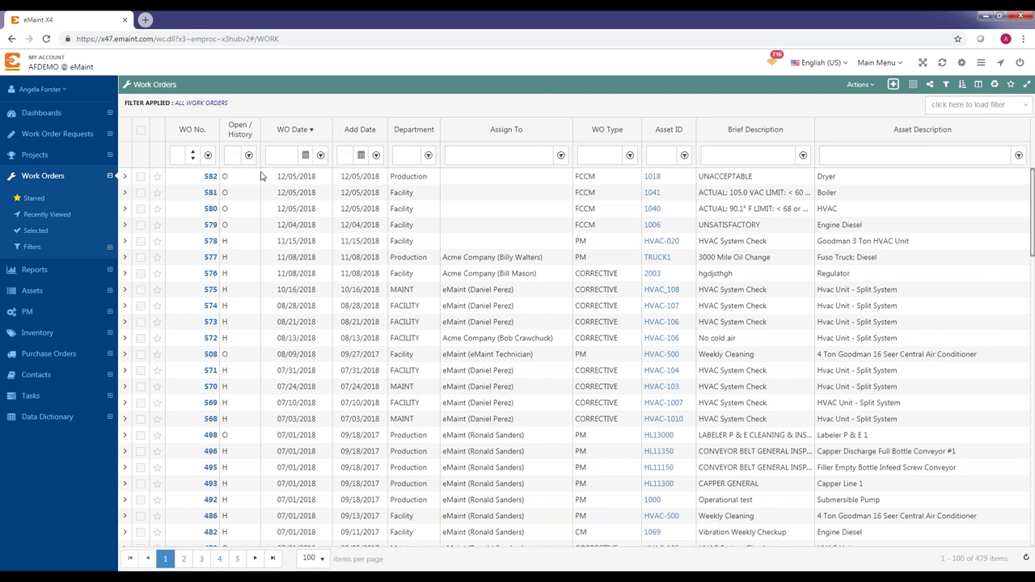
left_click(209, 226)
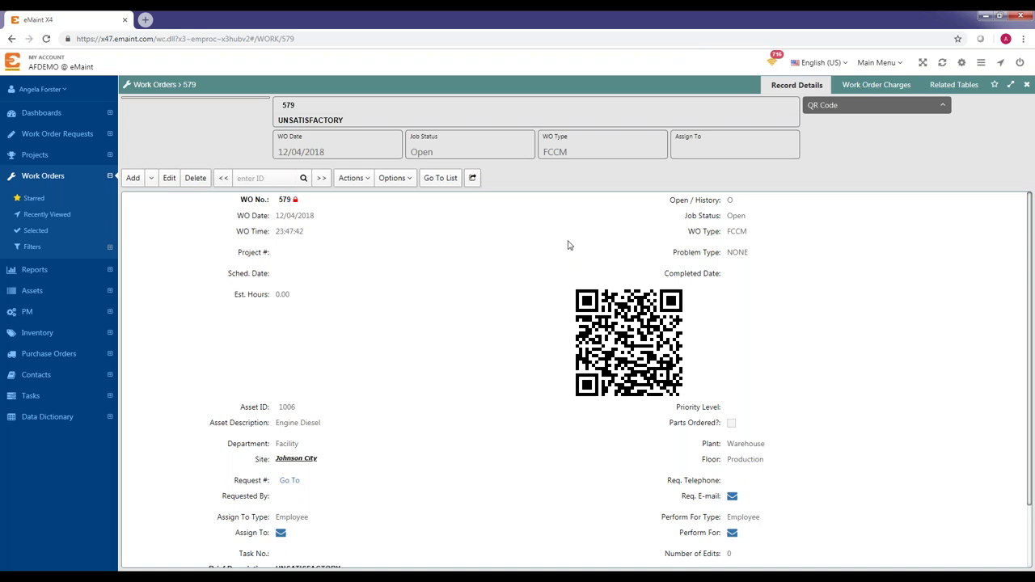
scroll(409, 355, "down", 1)
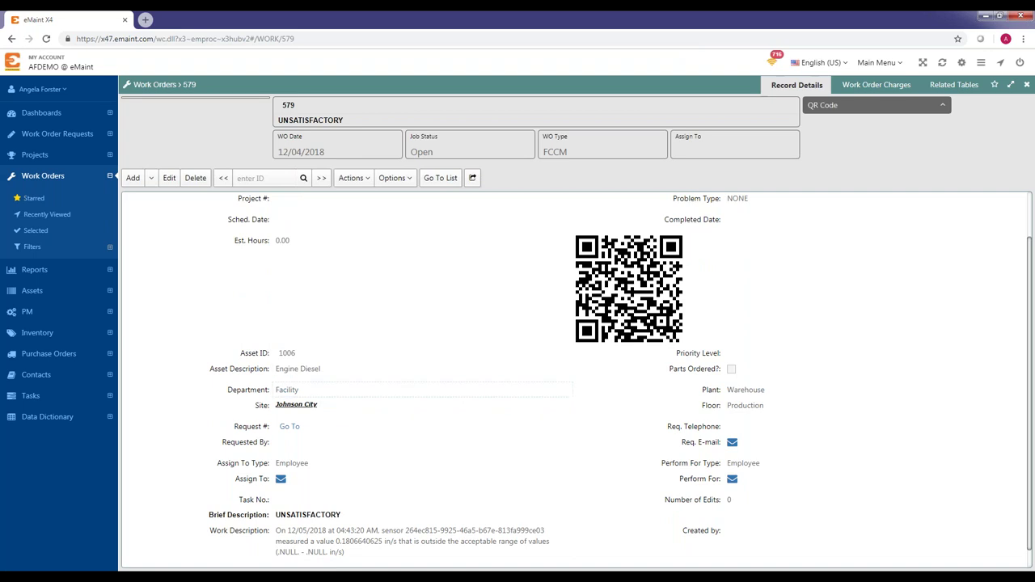
scroll(497, 445, "down", 1)
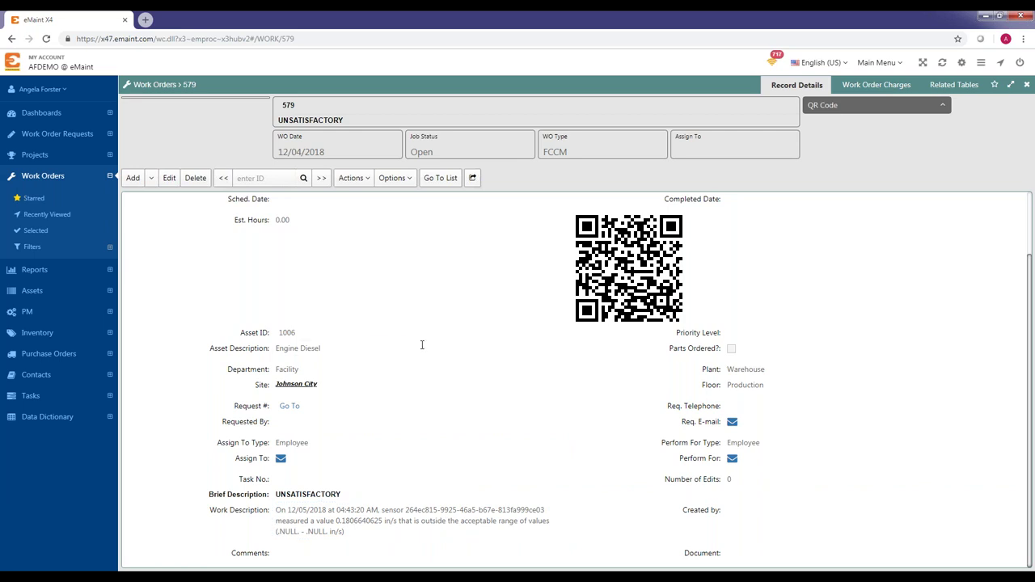
left_click(396, 178)
left_click(430, 179)
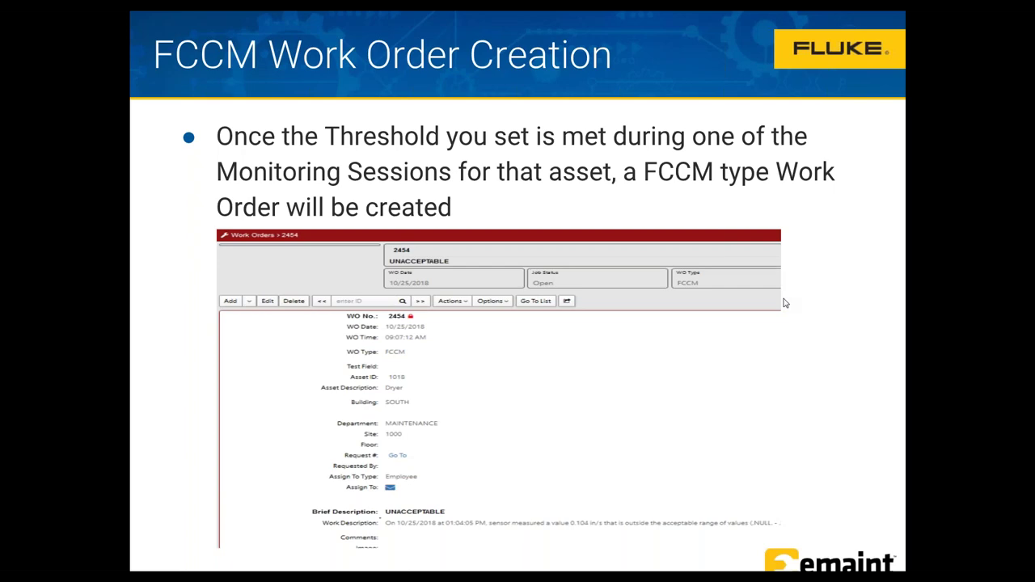
key("Right")
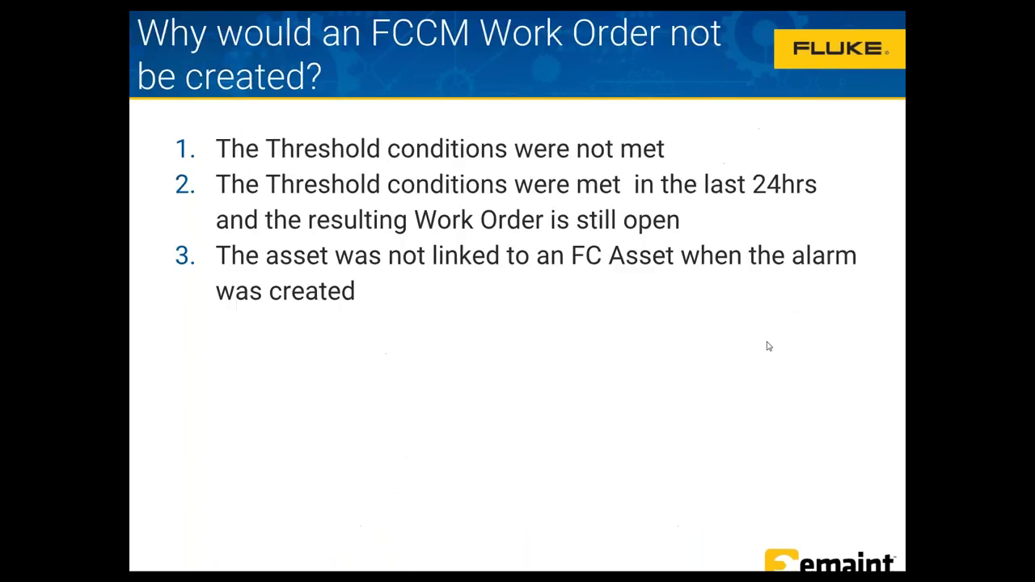